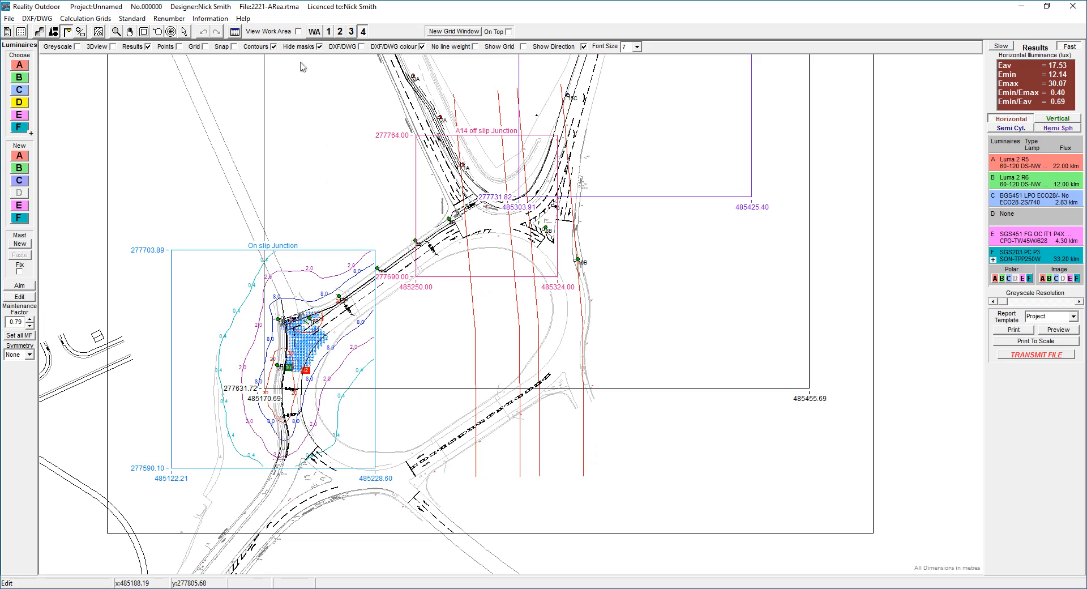
Step: Preview the report with the Short template, page through to its last page, and close the preview
{"action": "left_click", "coordinate": [1073, 317]}
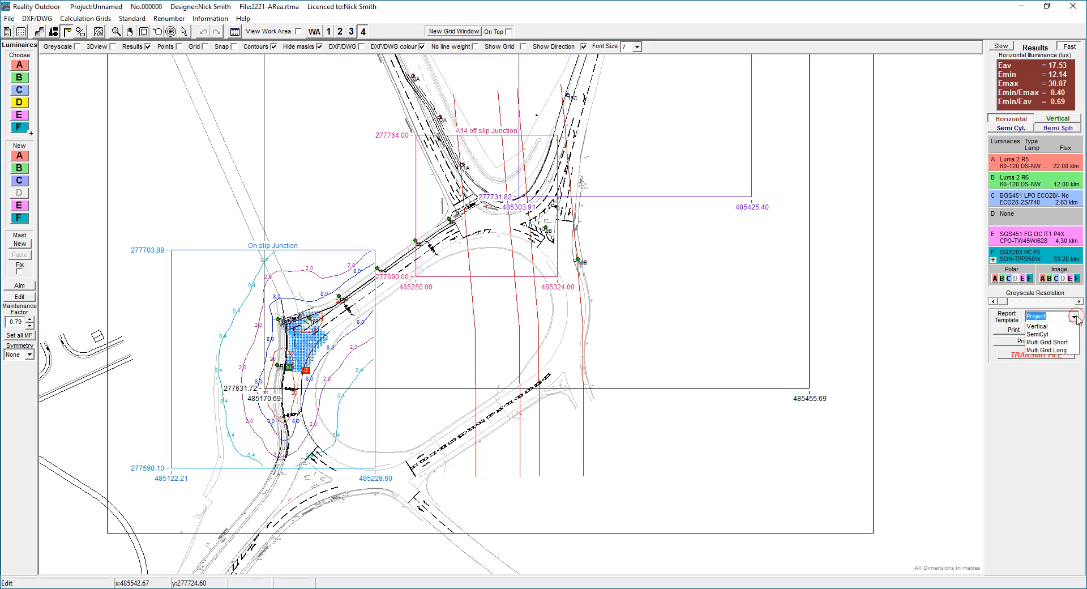
{"action": "left_click", "coordinate": [1066, 335]}
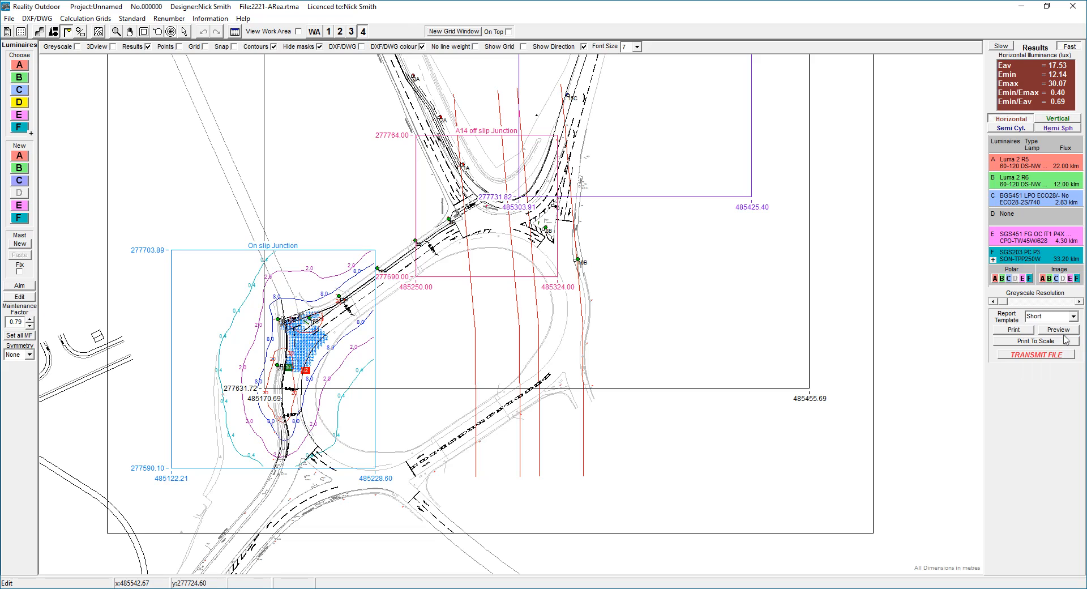
{"action": "left_click", "coordinate": [1058, 330]}
{"action": "left_click", "coordinate": [360, 131]}
{"action": "left_click", "coordinate": [361, 132]}
{"action": "left_click", "coordinate": [361, 131]}
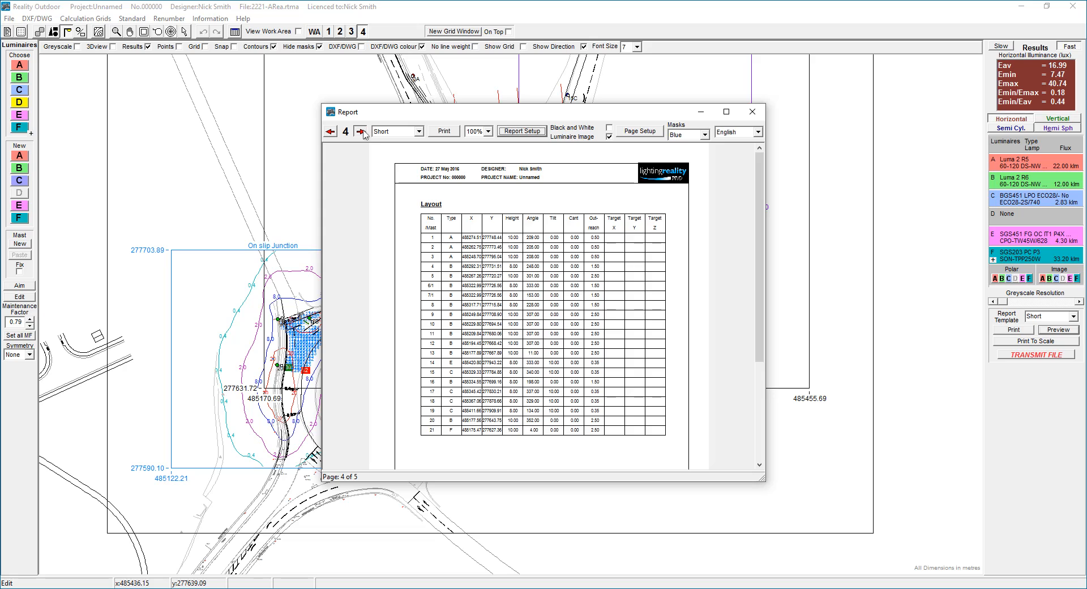
{"action": "left_click", "coordinate": [360, 132]}
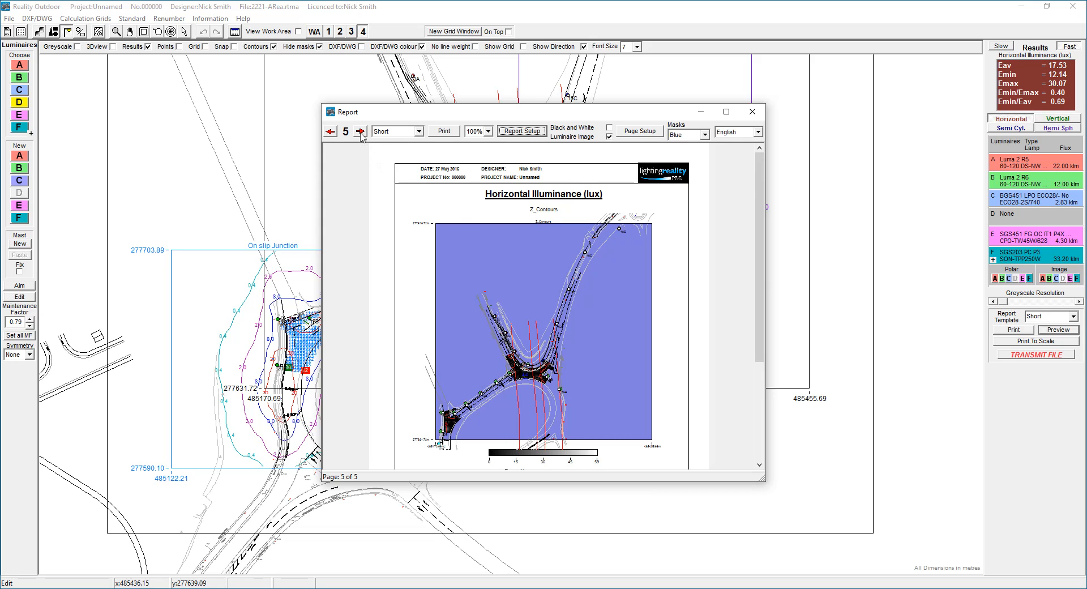
{"action": "left_click", "coordinate": [752, 112]}
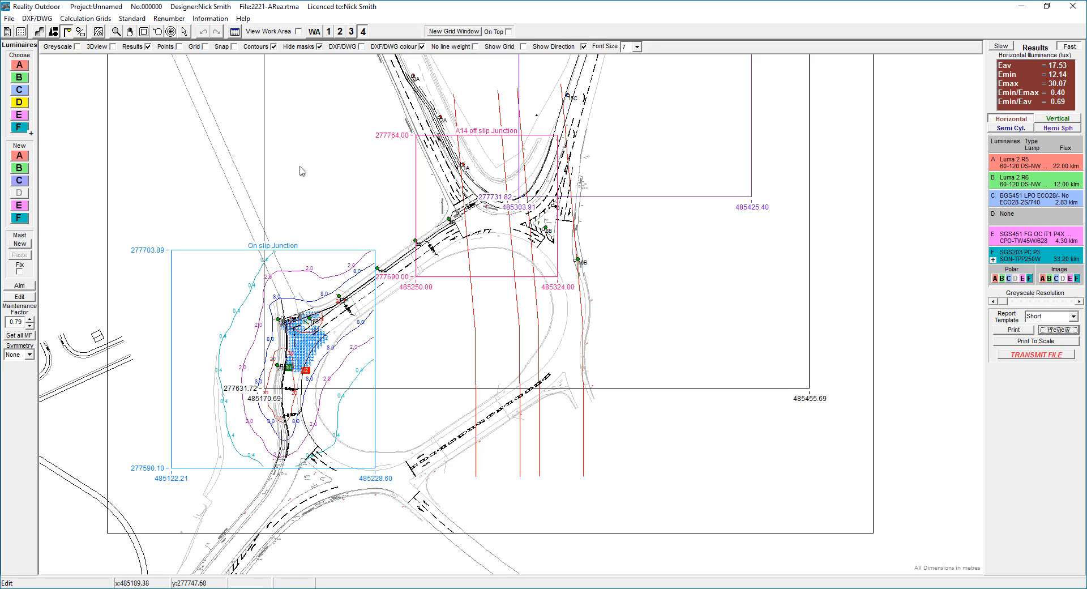
Step: Preview the report with the Multi Grid Short template and go back to the Layout Report page
{"action": "left_click", "coordinate": [1075, 320]}
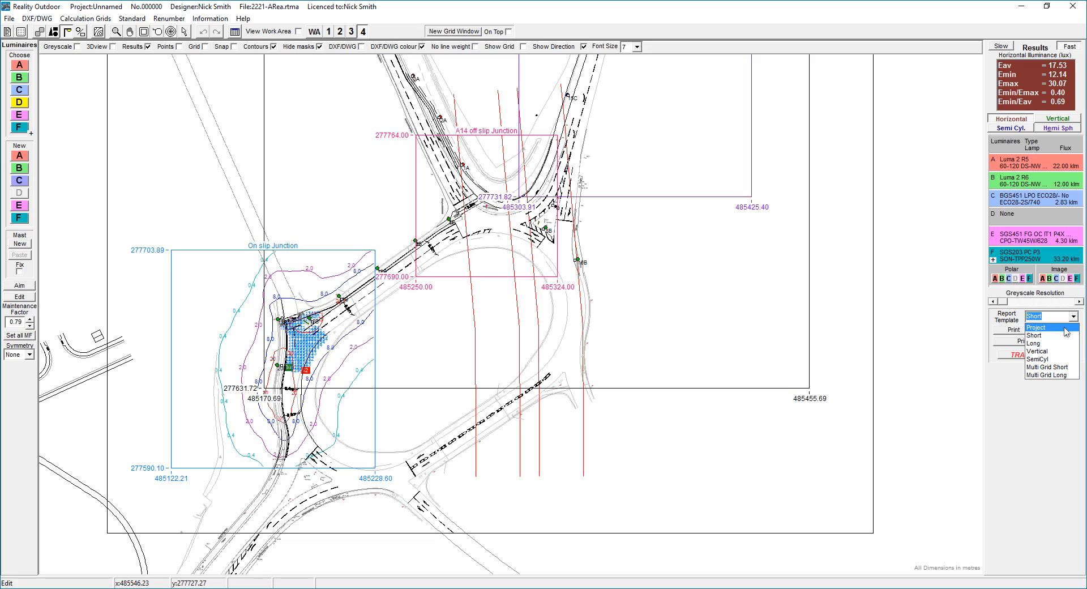
{"action": "left_click", "coordinate": [1063, 367]}
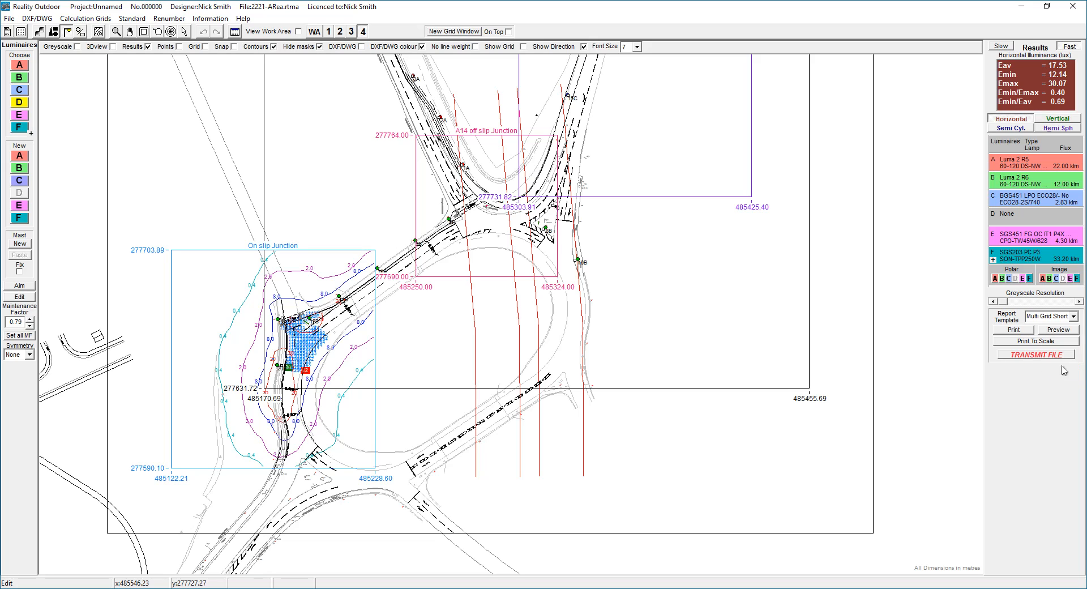
{"action": "left_click", "coordinate": [1057, 330]}
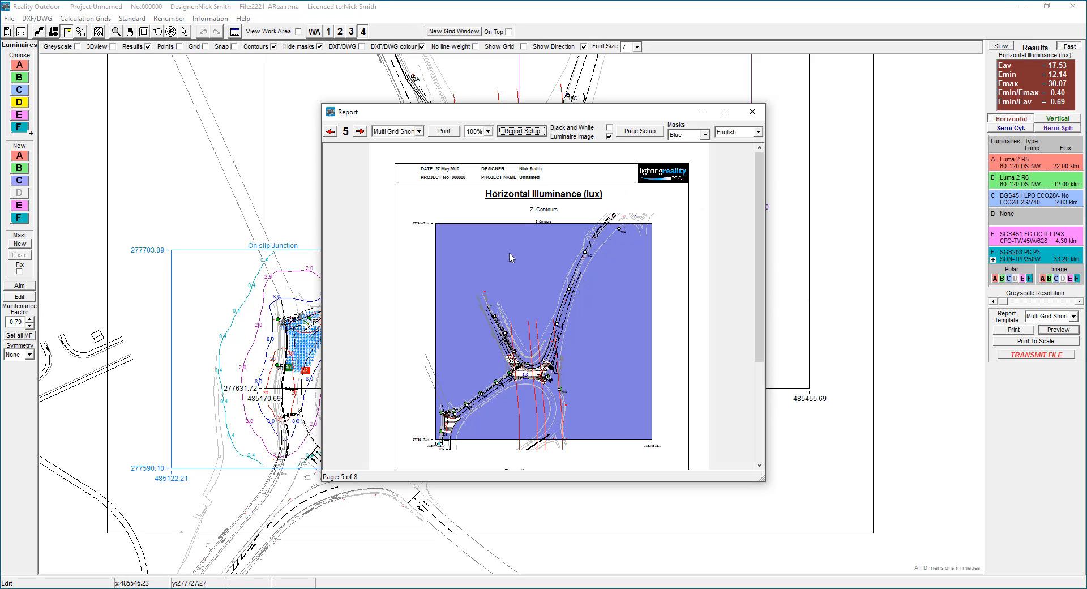
{"action": "left_click", "coordinate": [330, 131]}
{"action": "left_click", "coordinate": [330, 131]}
{"action": "left_click", "coordinate": [330, 131]}
{"action": "left_click", "coordinate": [330, 131]}
{"action": "left_click", "coordinate": [359, 131]}
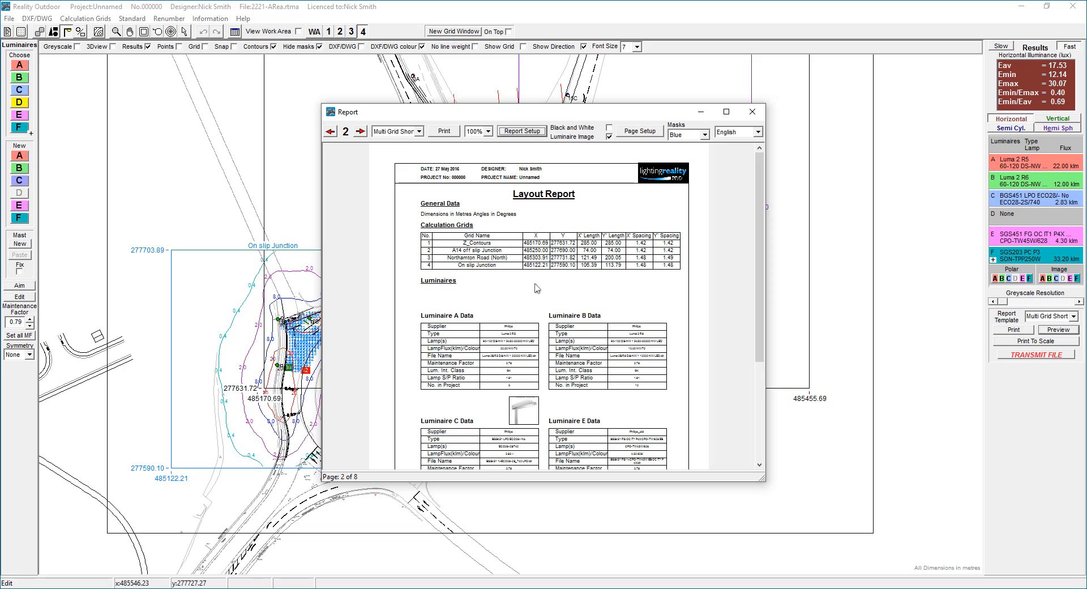
Step: Enlarge the report preview to fit a whole page and examine the luminaire, layout and individual grid pages up to page 7
{"action": "left_click_drag", "start_coordinate": [637, 107], "coordinate": [635, 45]}
{"action": "left_click_drag", "start_coordinate": [770, 485], "coordinate": [773, 557]}
{"action": "left_click", "coordinate": [361, 72]}
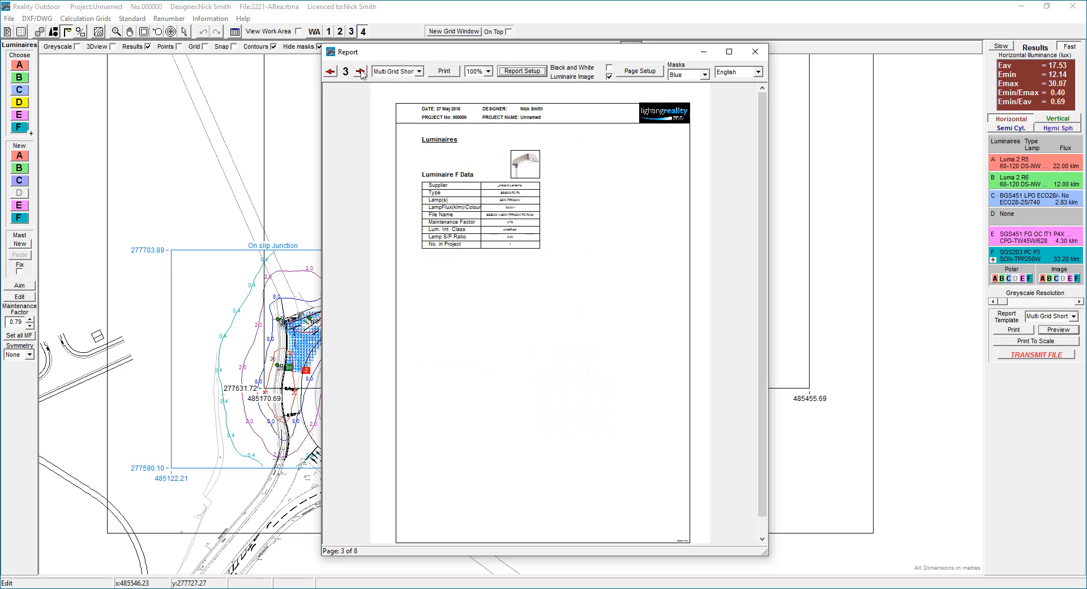
{"action": "left_click", "coordinate": [360, 72]}
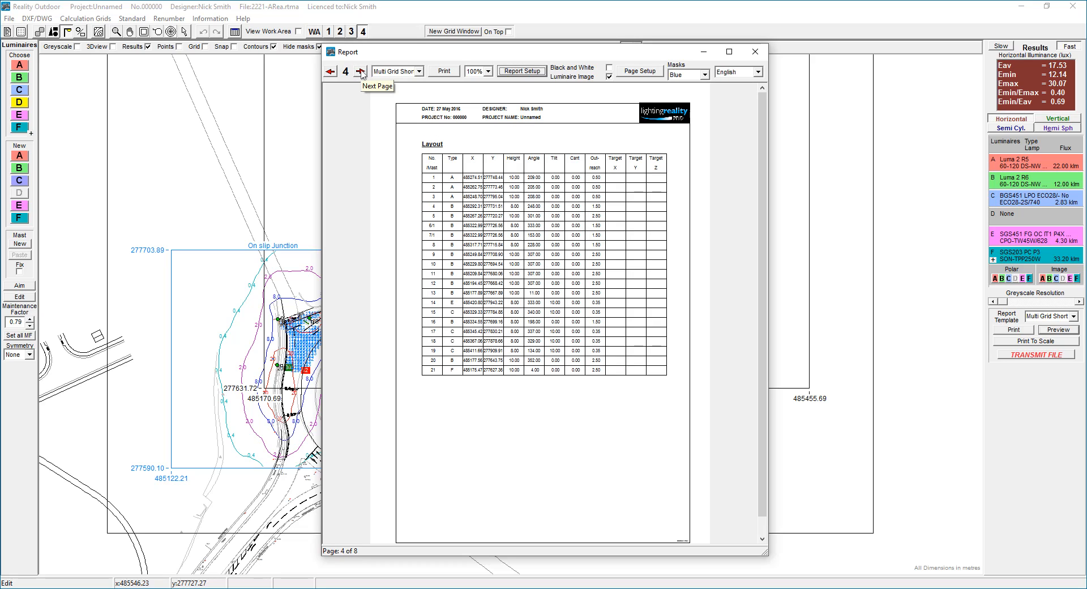
{"action": "left_click", "coordinate": [361, 72]}
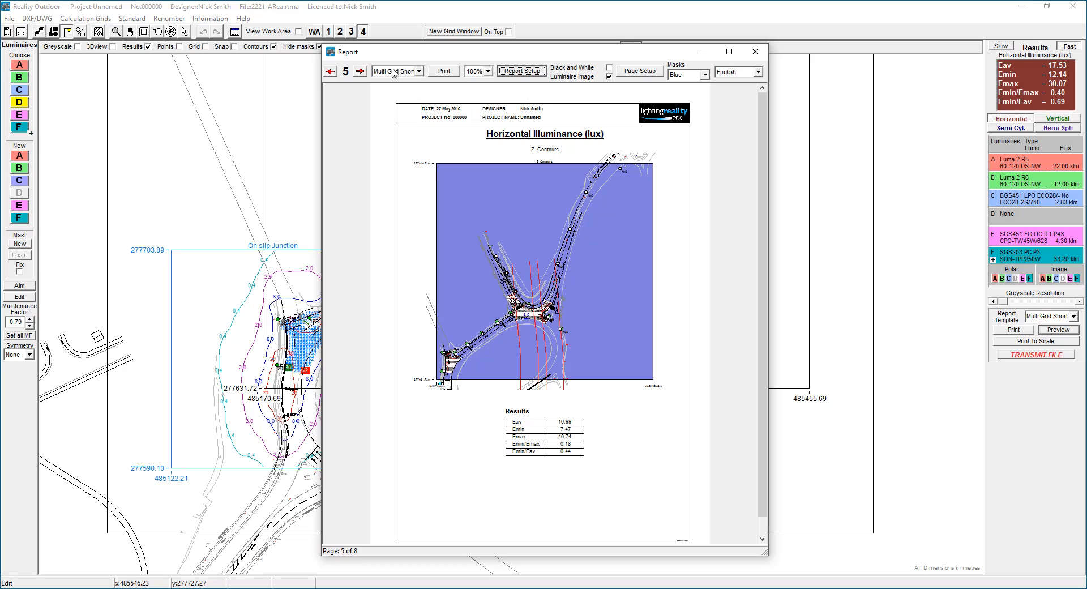
{"action": "left_click", "coordinate": [361, 72]}
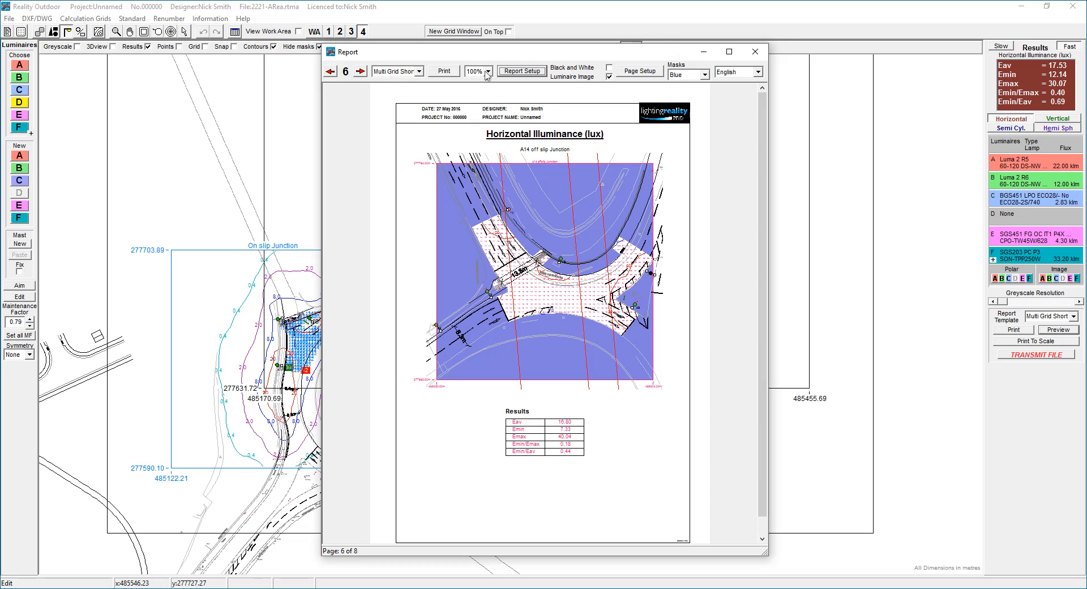
{"action": "left_click", "coordinate": [360, 72]}
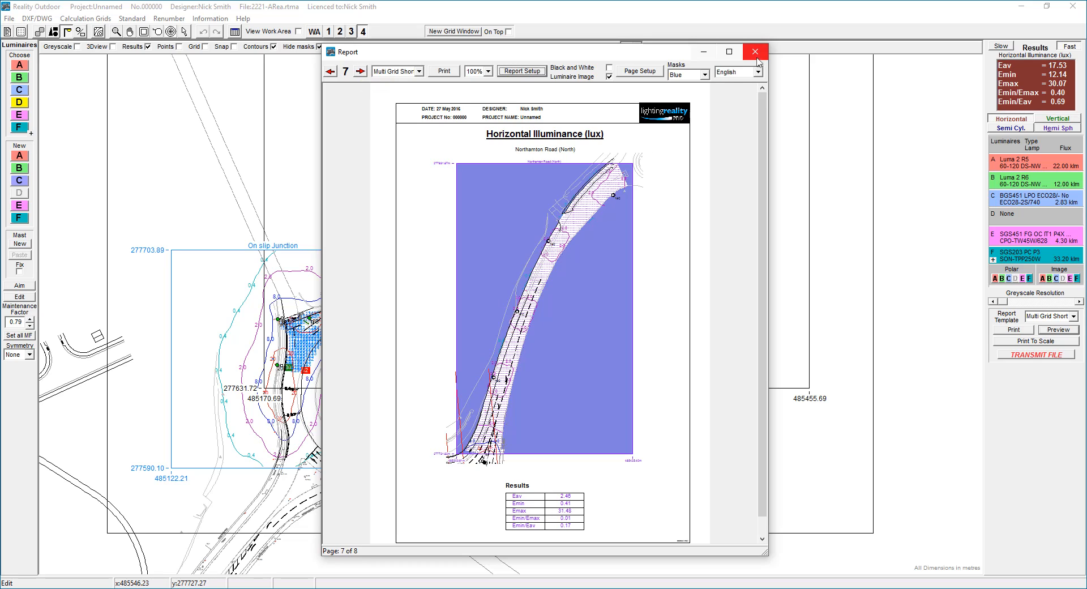
Step: Set the report masks to Hide and view the On slip Junction grid page
{"action": "left_click", "coordinate": [704, 75]}
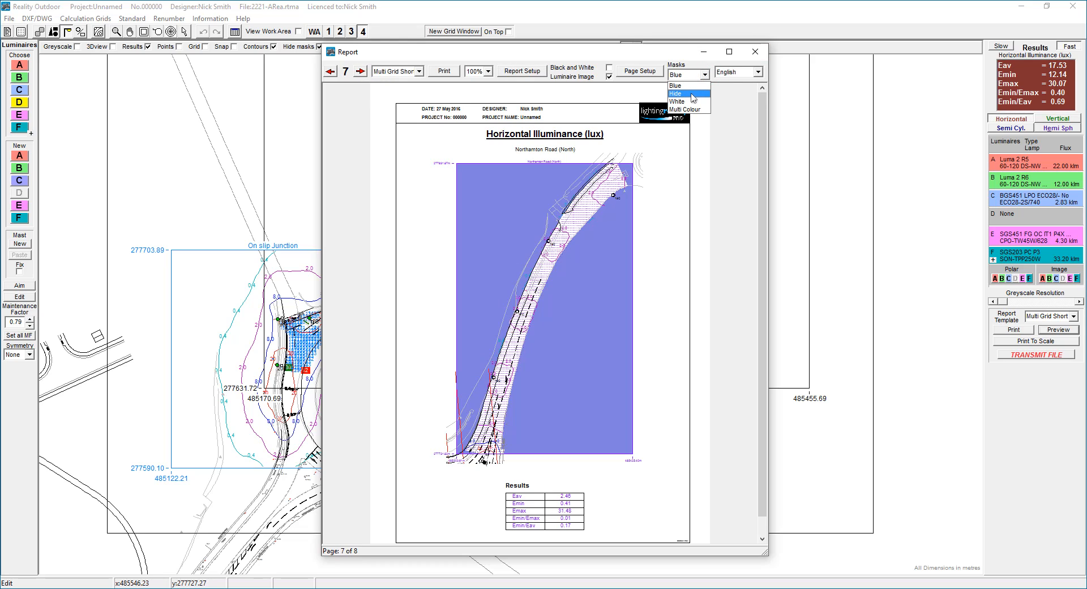
{"action": "left_click", "coordinate": [693, 94]}
{"action": "left_click", "coordinate": [360, 72]}
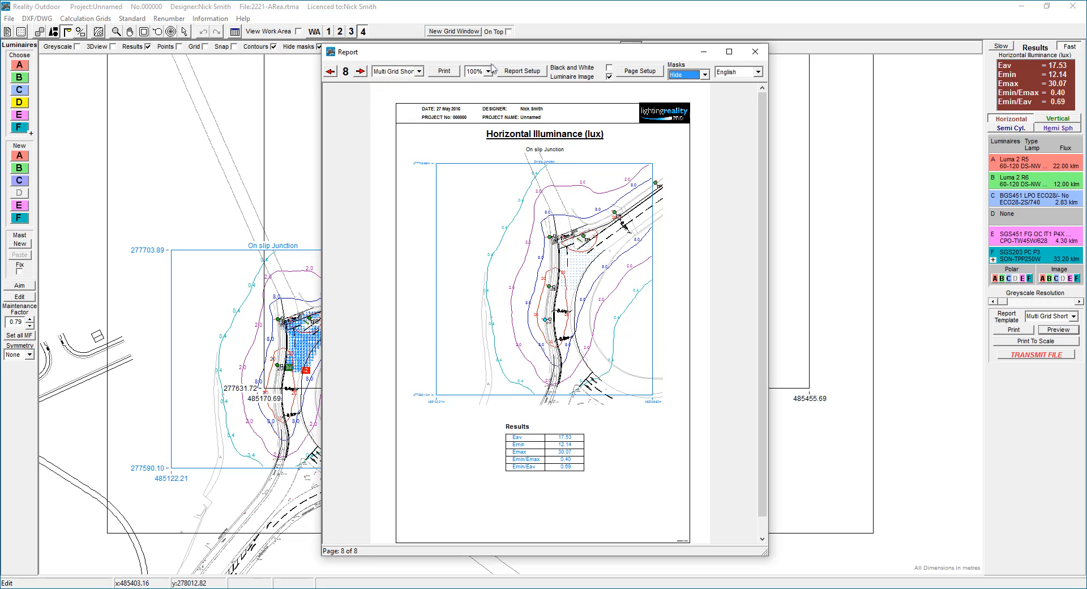
Step: Preview the report with the Multi Grid Long template, examine the Z_Contours pages through page 10, and close the preview
{"action": "left_click", "coordinate": [1072, 317]}
{"action": "left_click", "coordinate": [1066, 379]}
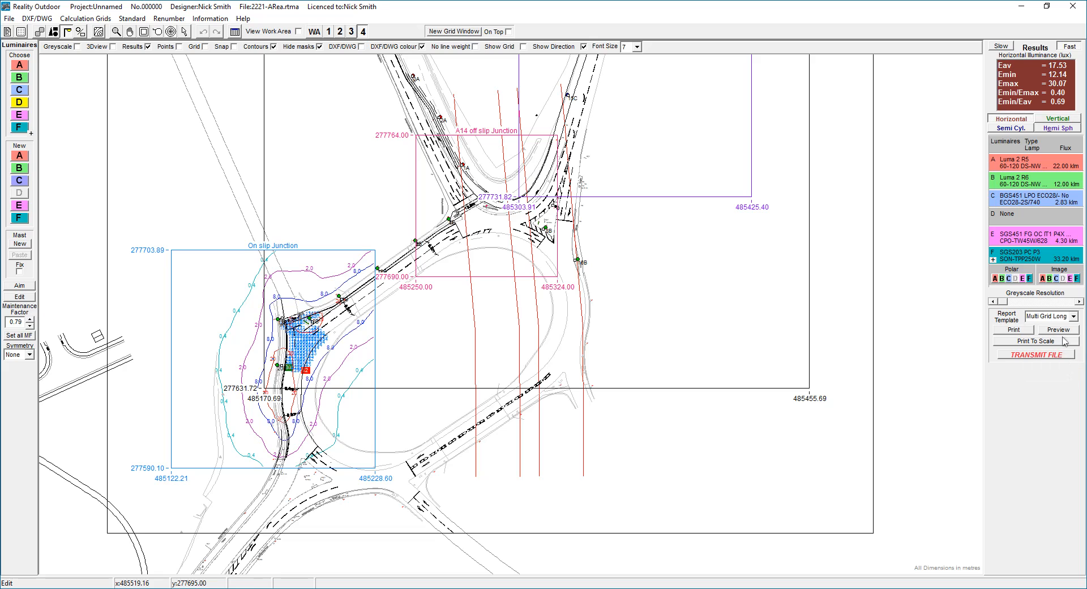
{"action": "left_click", "coordinate": [1057, 329]}
{"action": "left_click", "coordinate": [362, 74]}
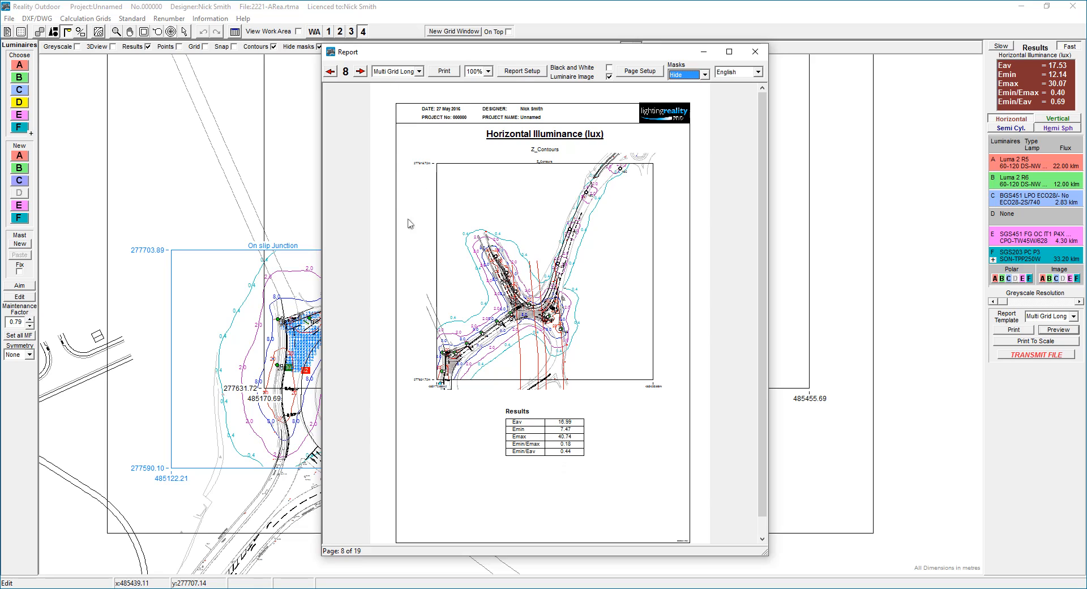
{"action": "left_click", "coordinate": [360, 71]}
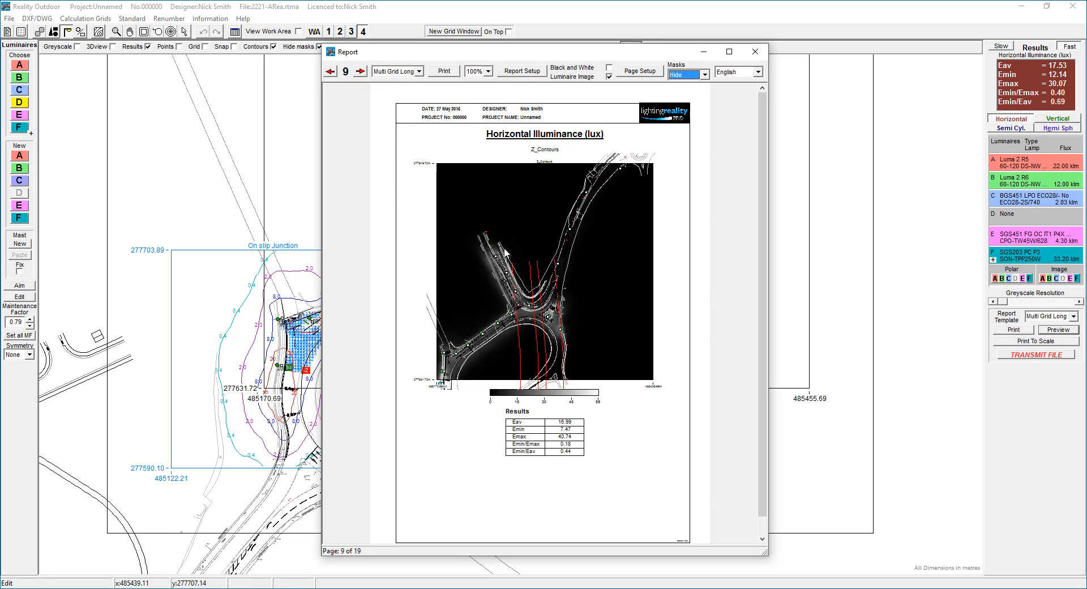
{"action": "left_click", "coordinate": [360, 71]}
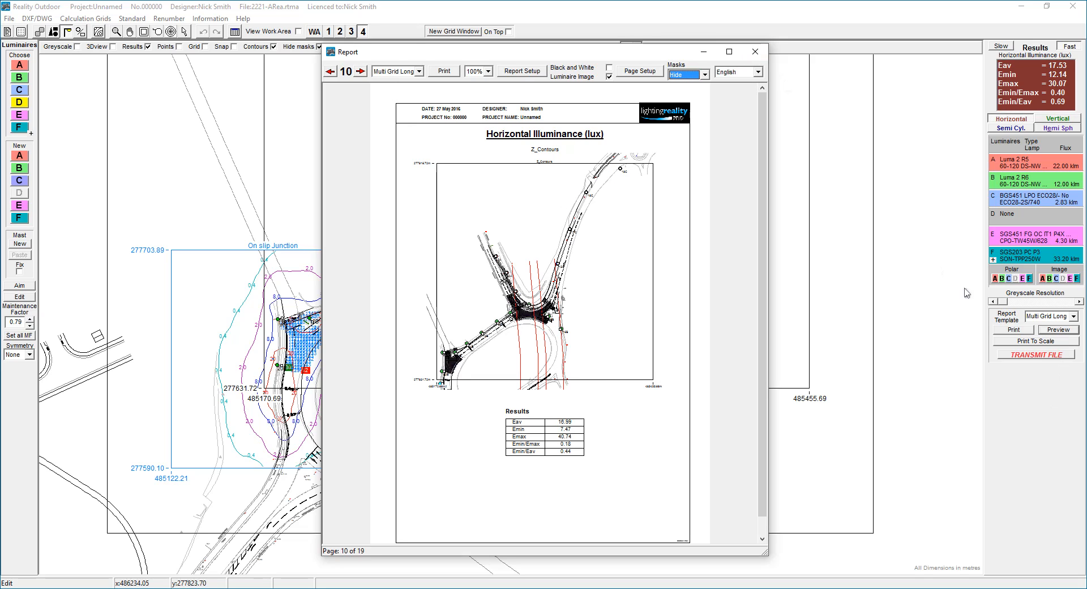
{"action": "left_click", "coordinate": [755, 51]}
Step: Preview the report with the Short template and go back to its Layout Report page
{"action": "left_click", "coordinate": [1073, 316]}
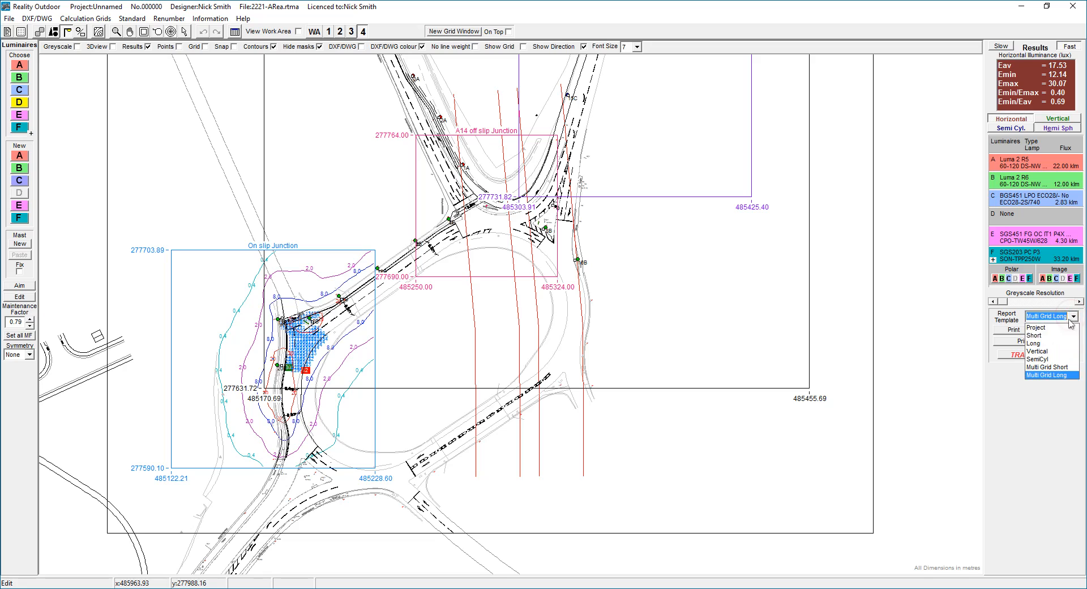
{"action": "left_click", "coordinate": [1053, 338]}
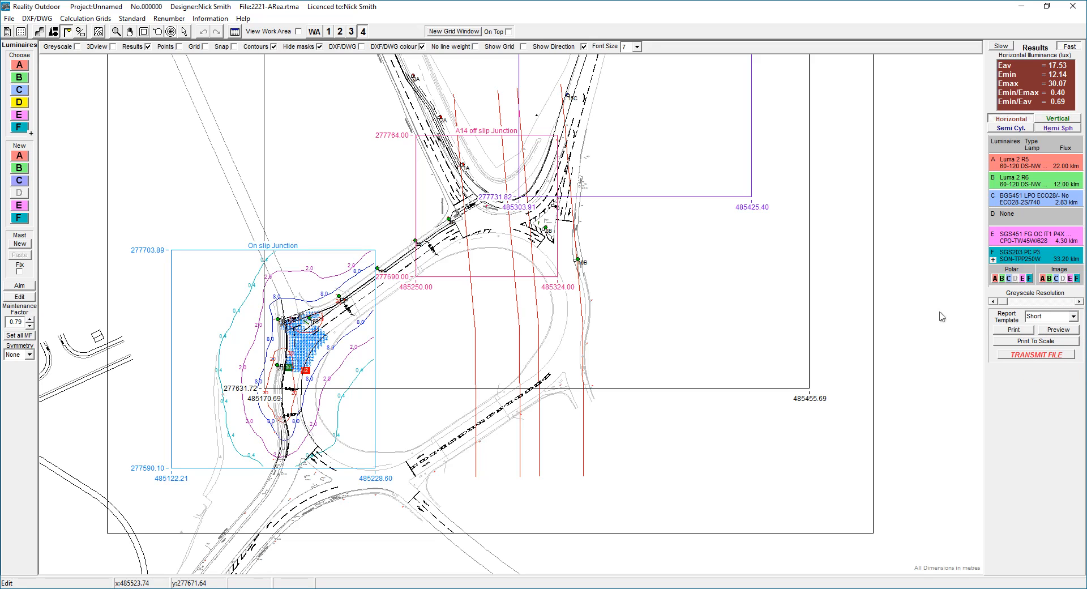
{"action": "left_click", "coordinate": [1057, 330]}
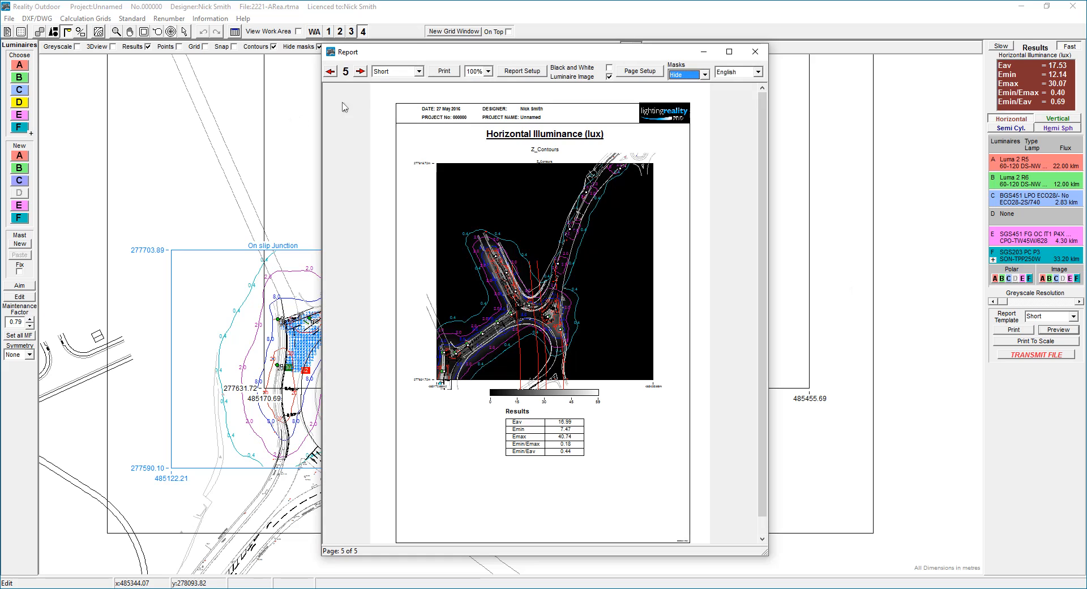
{"action": "left_click", "coordinate": [331, 72]}
{"action": "left_click", "coordinate": [332, 72]}
{"action": "left_click", "coordinate": [332, 72]}
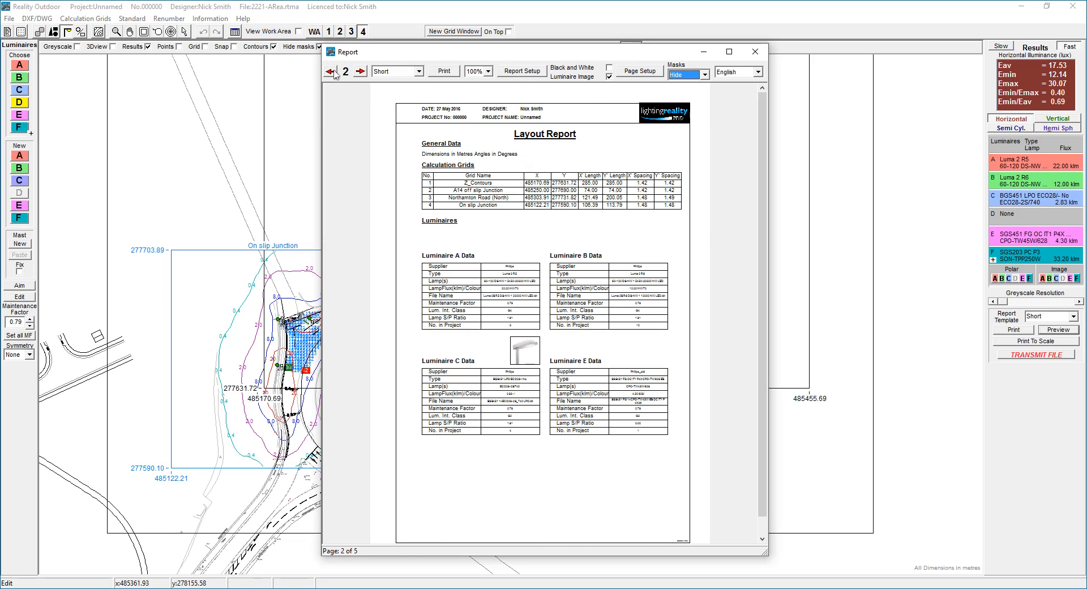
Step: In the report setup, remove the results page by clearing its Summary, Points, Contours and Greyscale entries
{"action": "left_click", "coordinate": [532, 71]}
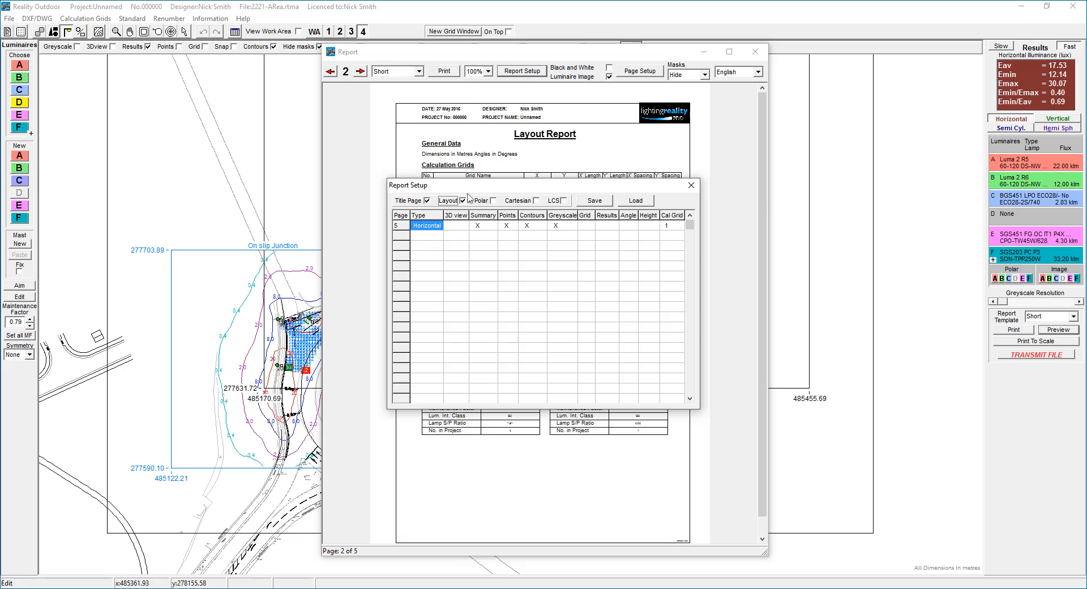
{"action": "left_click", "coordinate": [429, 229]}
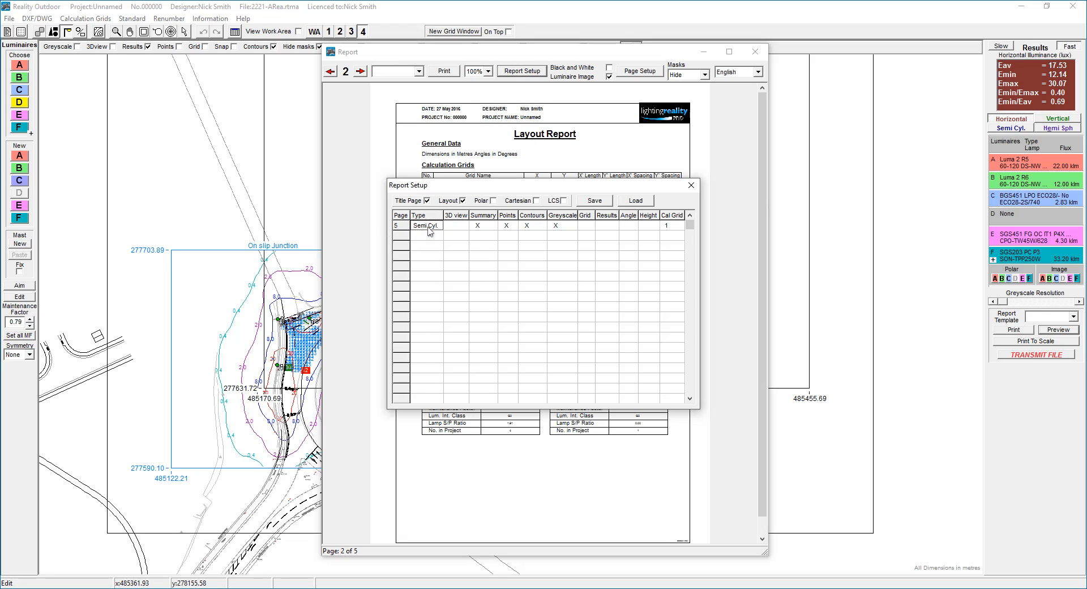
{"action": "left_click", "coordinate": [483, 225]}
{"action": "left_click", "coordinate": [509, 226]}
{"action": "left_click", "coordinate": [527, 227]}
{"action": "left_click", "coordinate": [557, 226]}
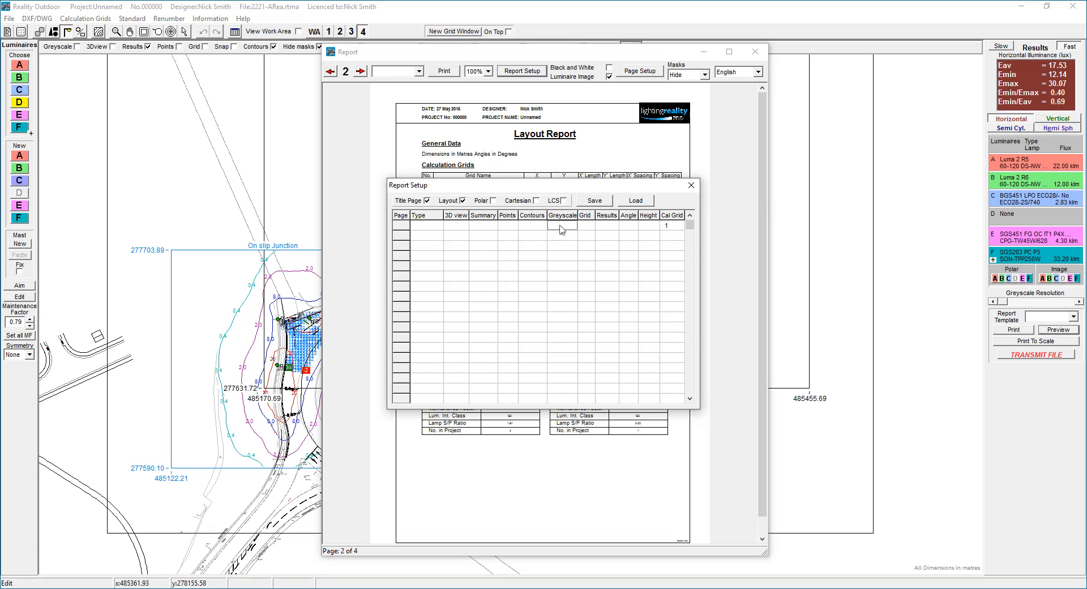
Step: Exclude the title page from the report and view the first page of the reduced report
{"action": "left_click", "coordinate": [426, 201]}
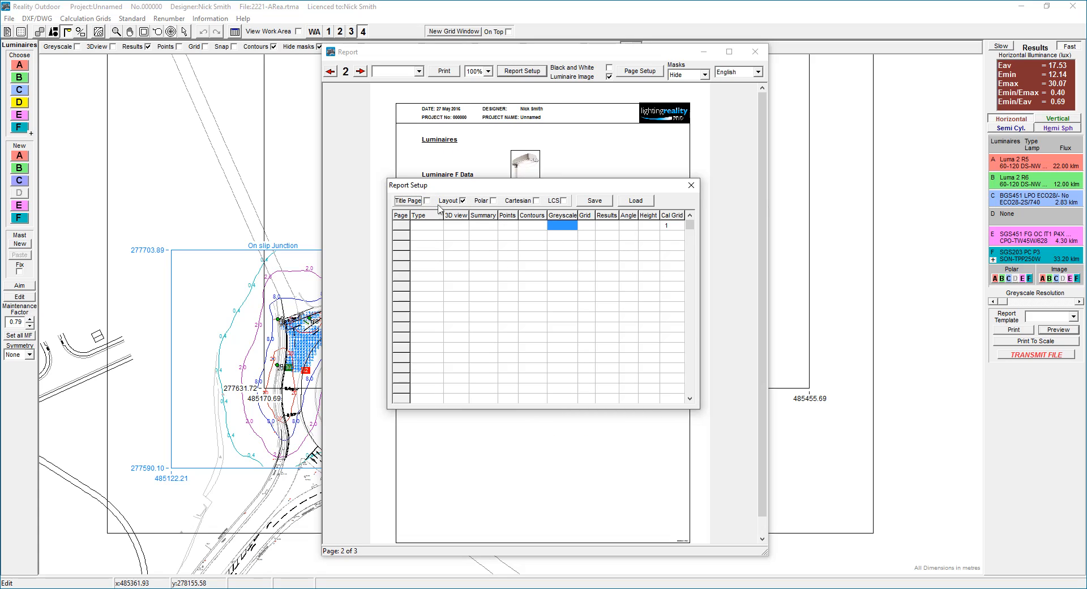
{"action": "left_click", "coordinate": [692, 187]}
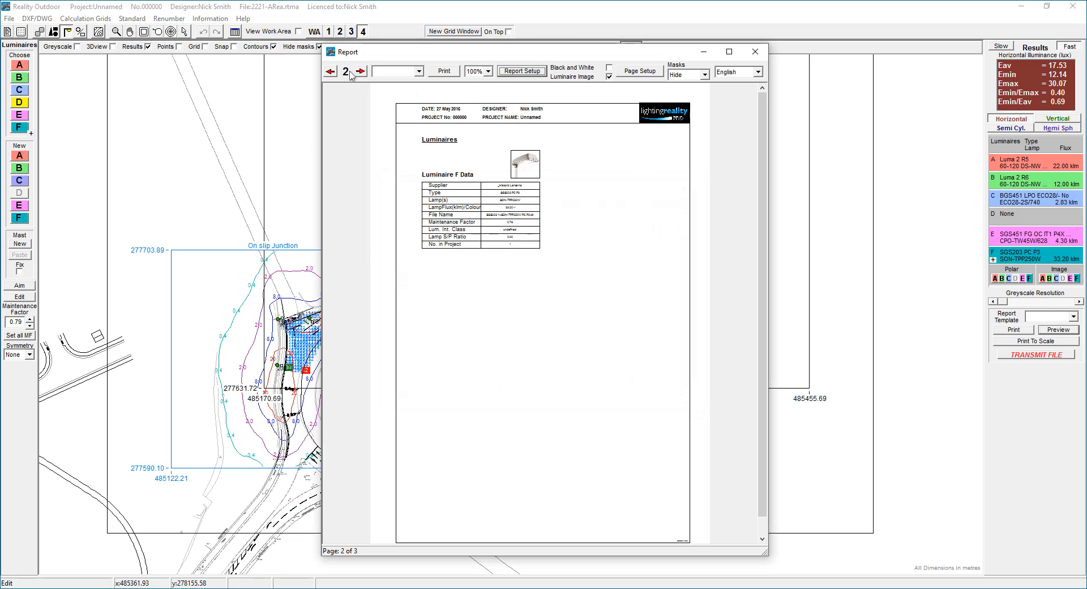
{"action": "left_click", "coordinate": [332, 74]}
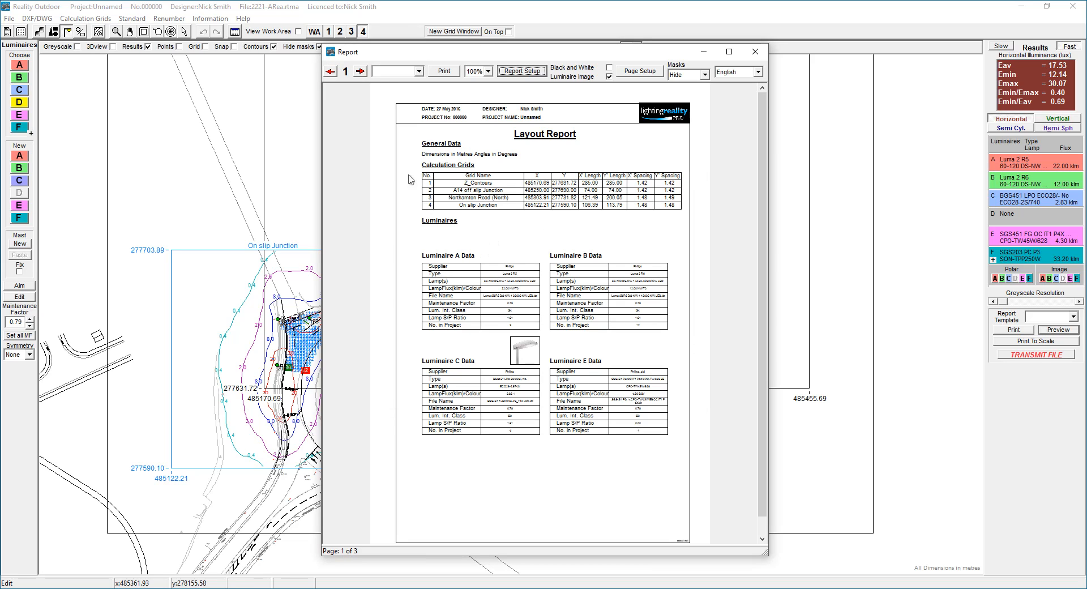
Step: Save the current report setup as a template named Layout and close the setup
{"action": "left_click", "coordinate": [520, 72]}
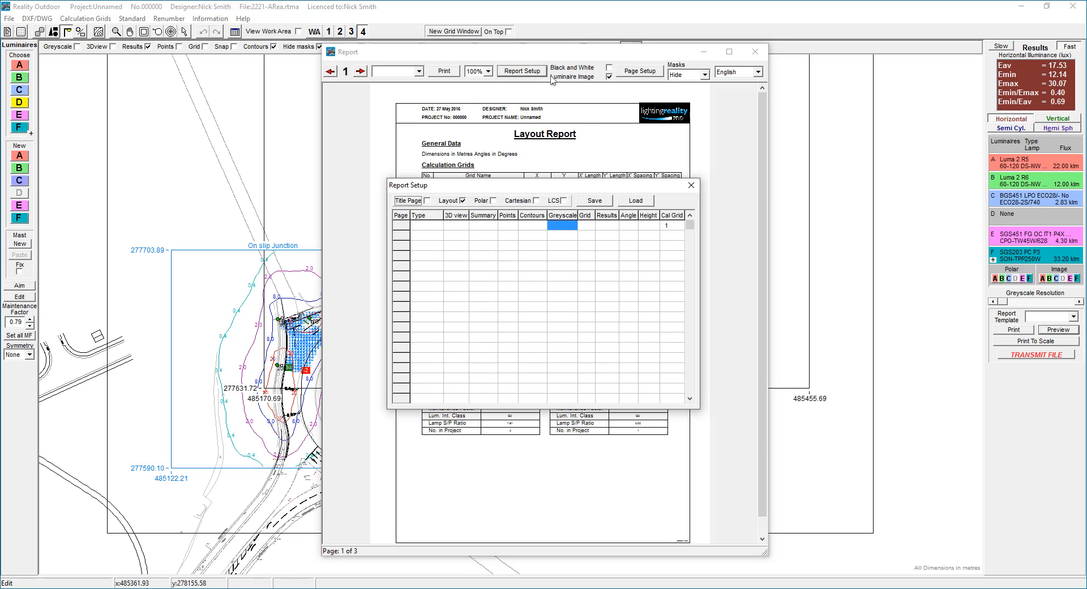
{"action": "left_click", "coordinate": [594, 200]}
{"action": "type", "text": "Layout"}
{"action": "key", "text": "Return"}
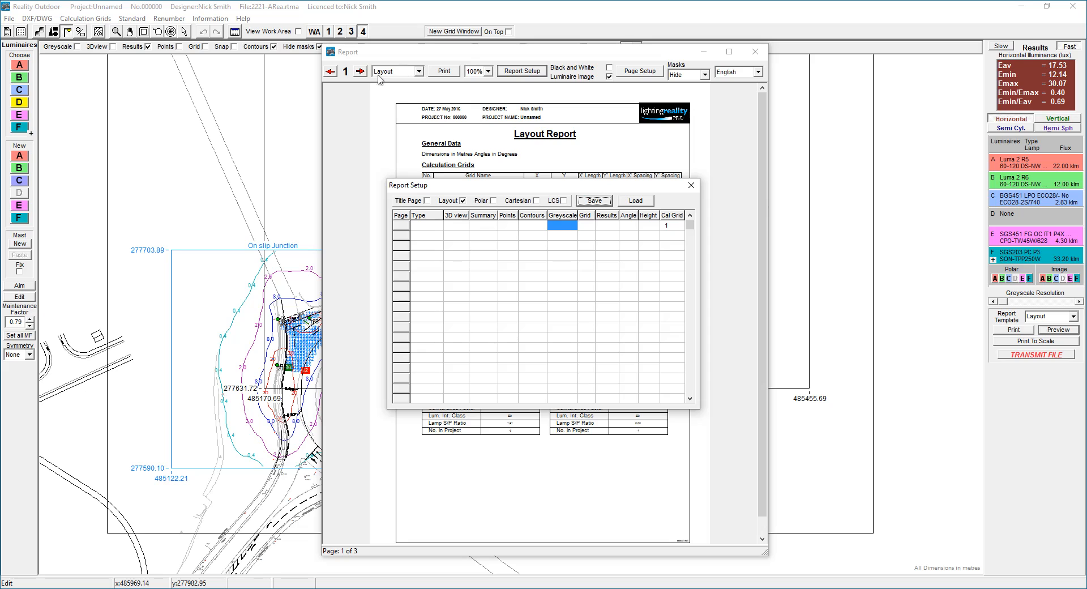
{"action": "left_click", "coordinate": [691, 186]}
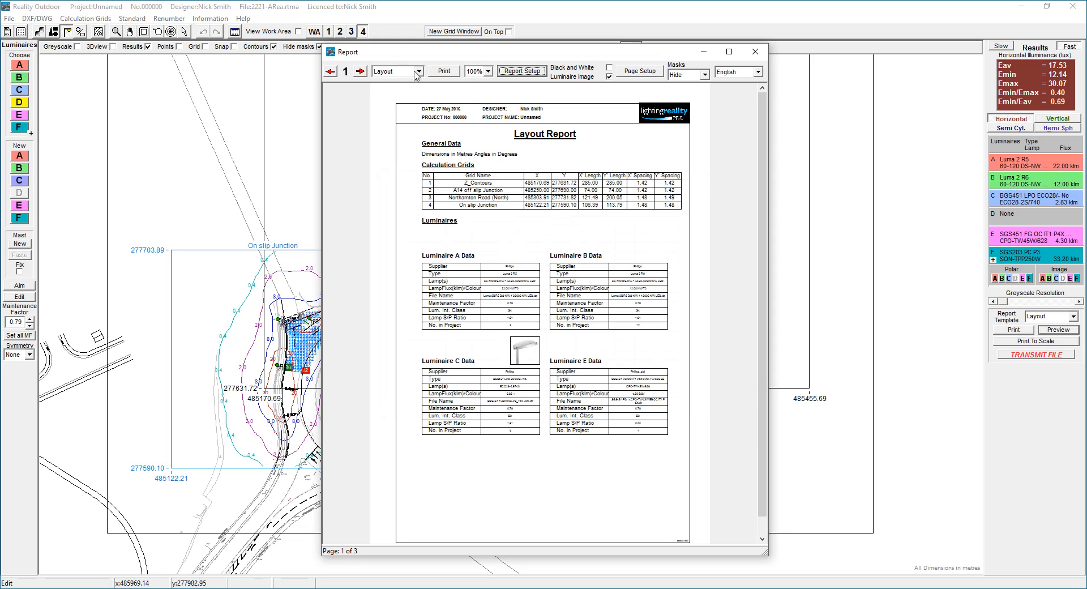
Step: Switch the open report preview from the custom template to the Short template
{"action": "left_click", "coordinate": [418, 71]}
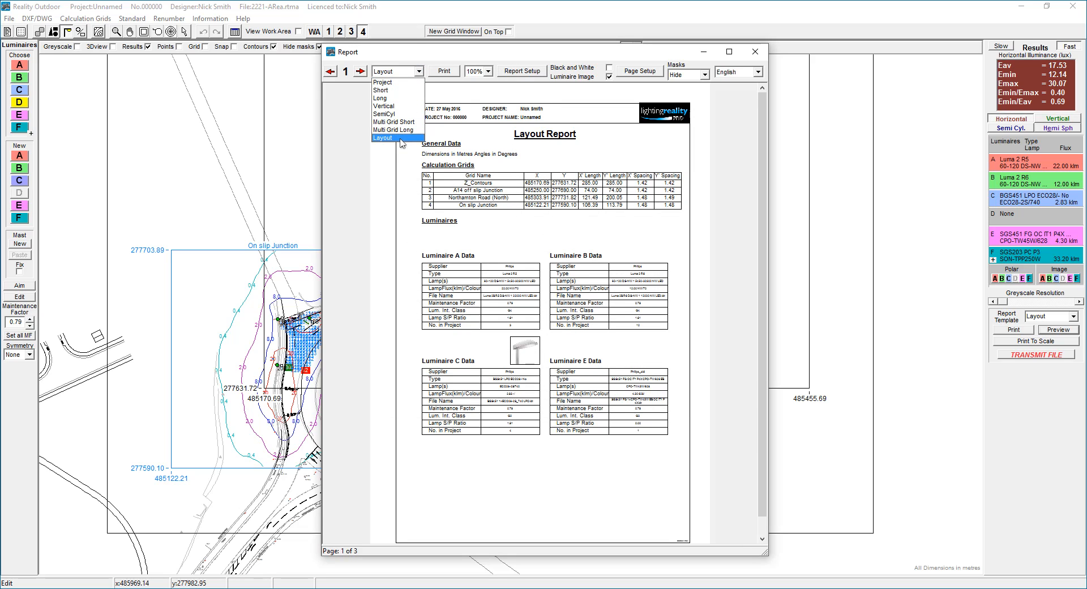
{"action": "left_click", "coordinate": [399, 91]}
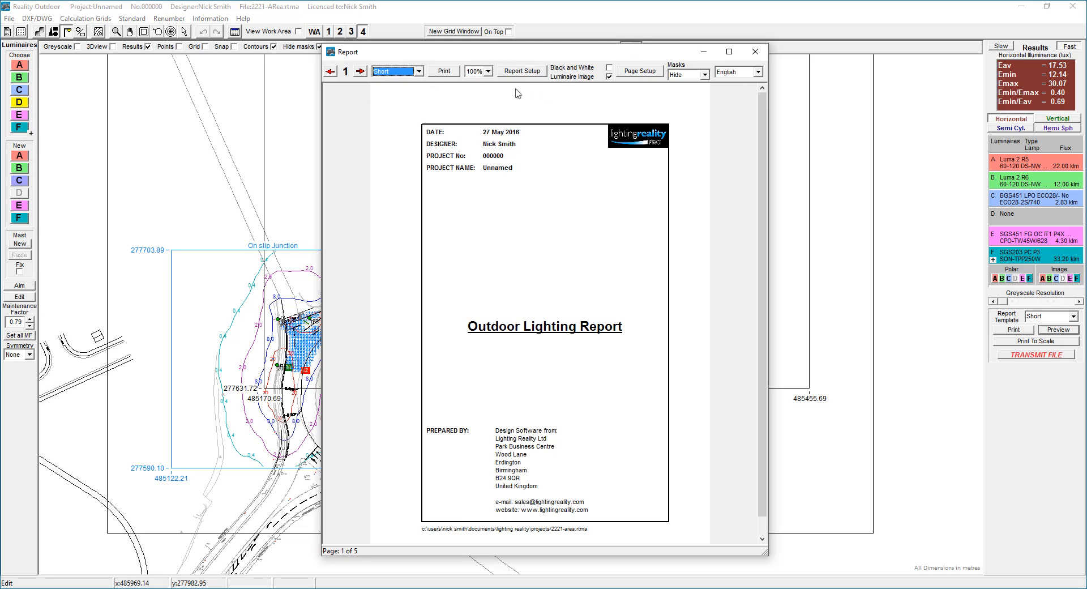
Step: In the report setup, add horizontal results pages for calculation grids 2, 3 and 4
{"action": "left_click", "coordinate": [521, 72]}
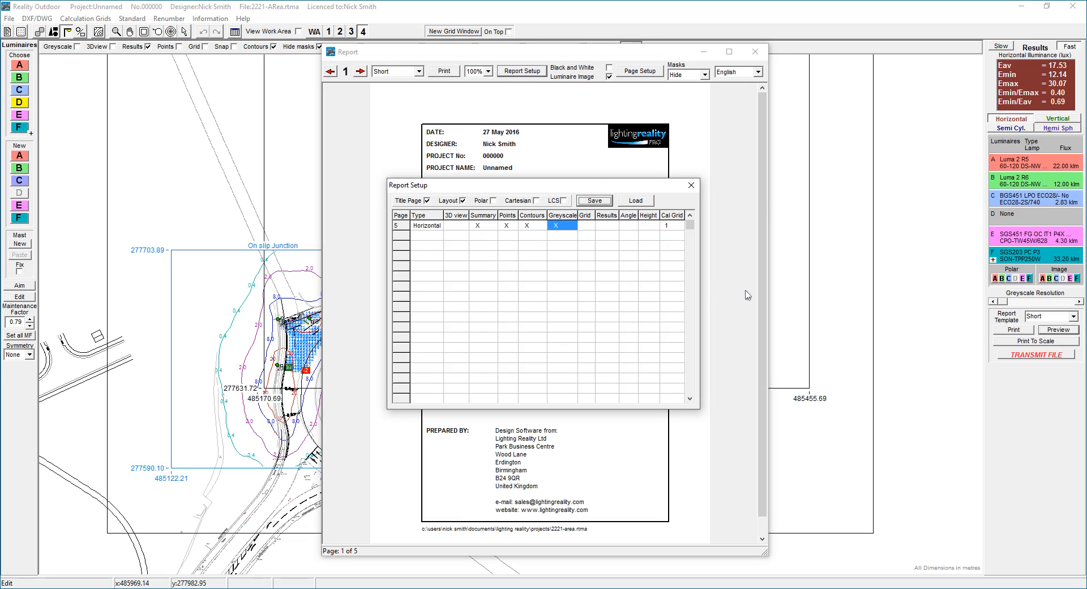
{"action": "left_click", "coordinate": [477, 224]}
{"action": "left_click", "coordinate": [424, 236]}
{"action": "left_click", "coordinate": [677, 238]}
{"action": "left_click", "coordinate": [428, 246]}
{"action": "left_click", "coordinate": [672, 246]}
{"action": "left_click", "coordinate": [672, 246]}
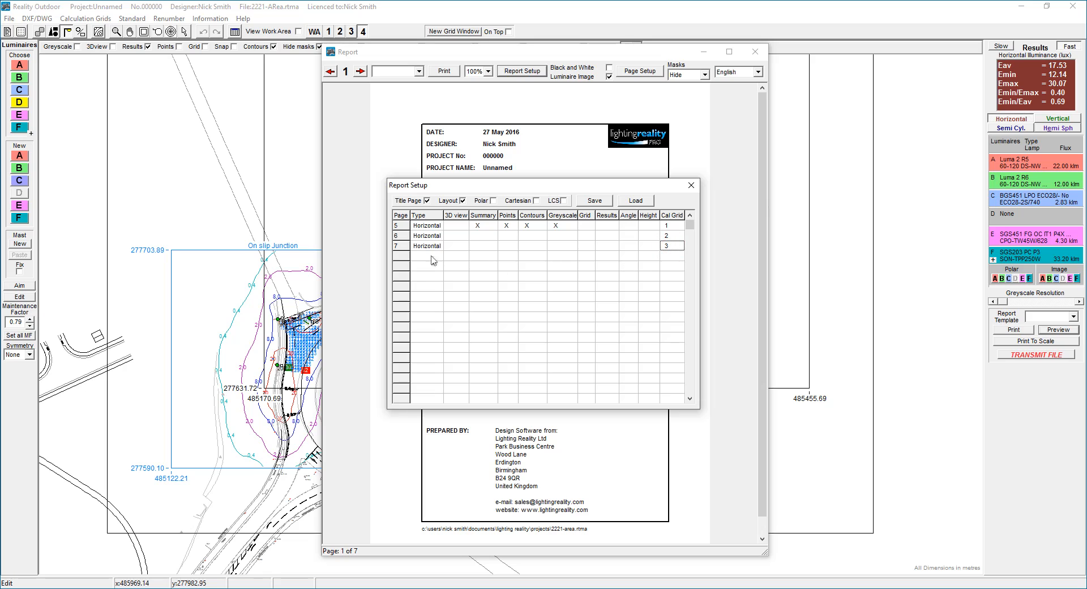
{"action": "left_click", "coordinate": [427, 258]}
{"action": "left_click", "coordinate": [672, 256]}
{"action": "left_click", "coordinate": [428, 267]}
{"action": "left_click", "coordinate": [664, 267]}
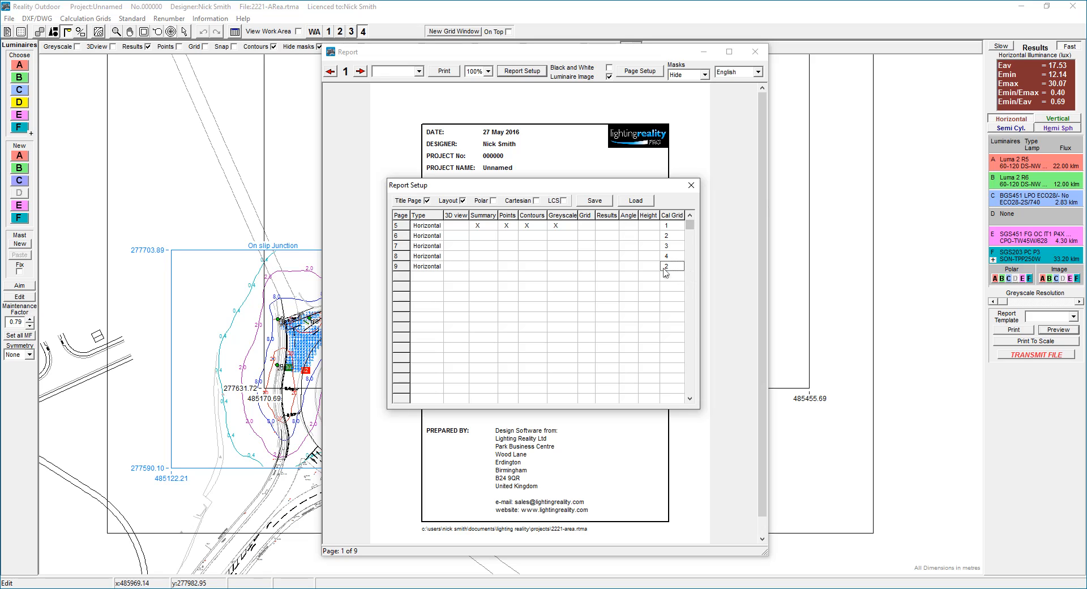
{"action": "left_click", "coordinate": [673, 268]}
{"action": "left_click", "coordinate": [436, 266]}
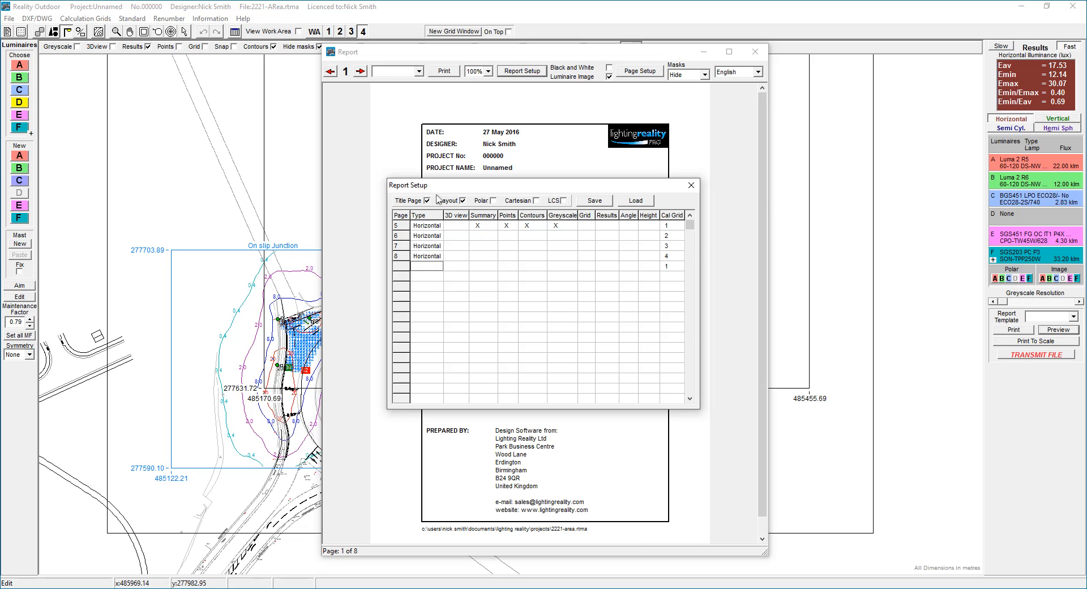
Step: Include the polar diagrams in the report and page through the preview to the last polar diagram page
{"action": "left_click_drag", "start_coordinate": [498, 190], "coordinate": [498, 242]}
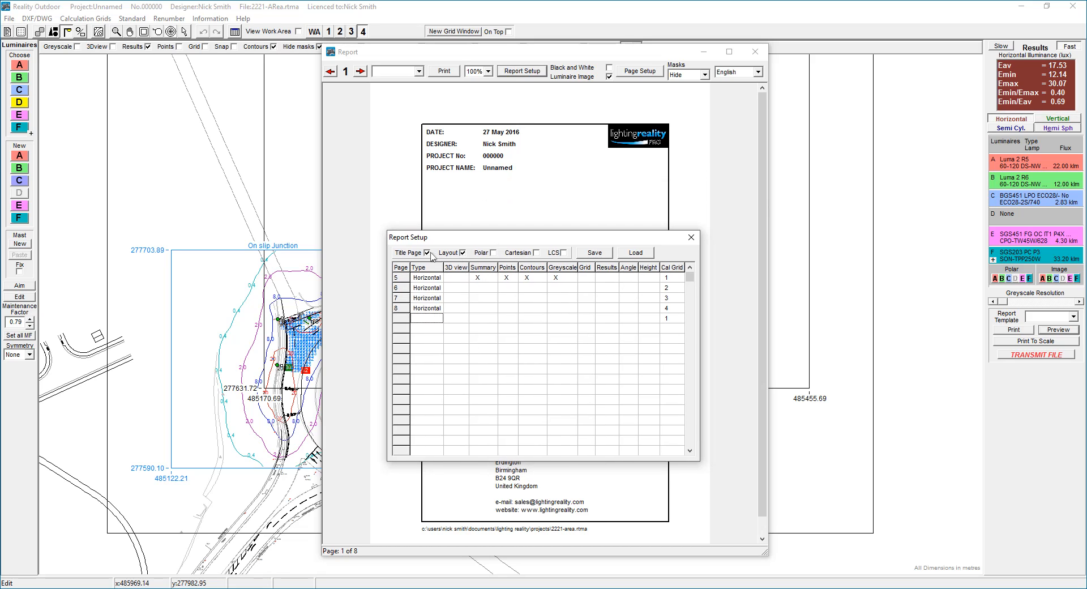
{"action": "left_click", "coordinate": [493, 253]}
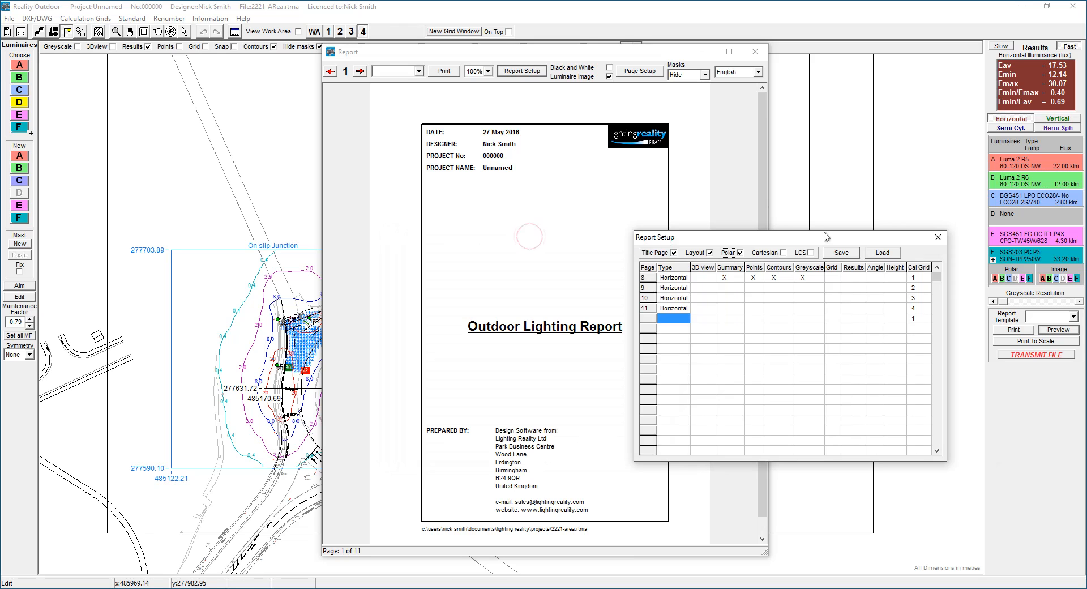
{"action": "left_click", "coordinate": [360, 71]}
{"action": "left_click_drag", "start_coordinate": [411, 52], "coordinate": [302, 53]}
{"action": "left_click", "coordinate": [251, 72]}
{"action": "left_click", "coordinate": [252, 73]}
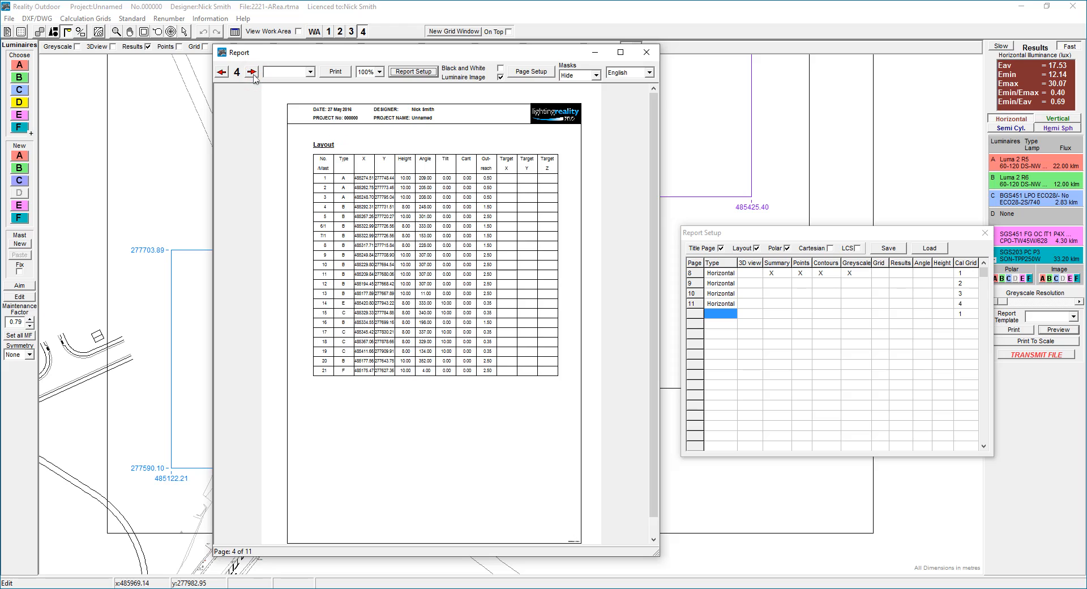
{"action": "left_click", "coordinate": [252, 72]}
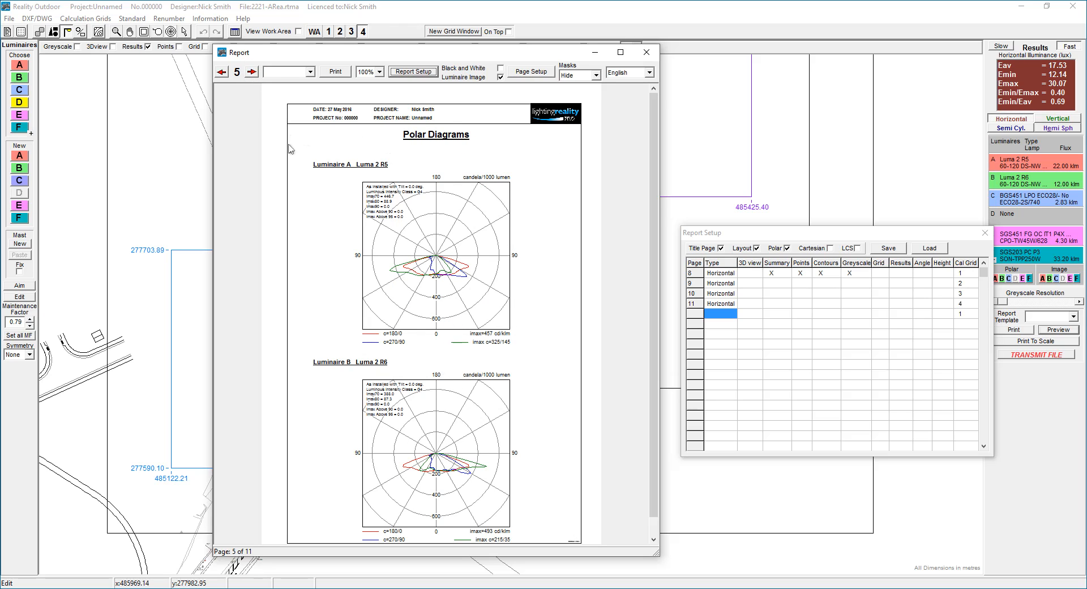
{"action": "left_click", "coordinate": [251, 72]}
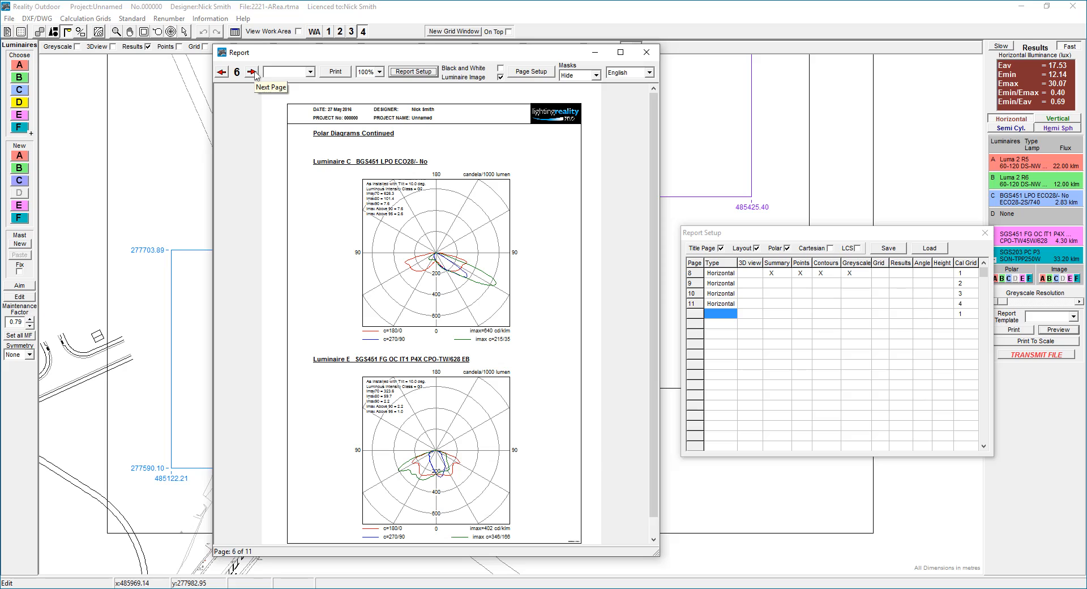
{"action": "left_click", "coordinate": [252, 73]}
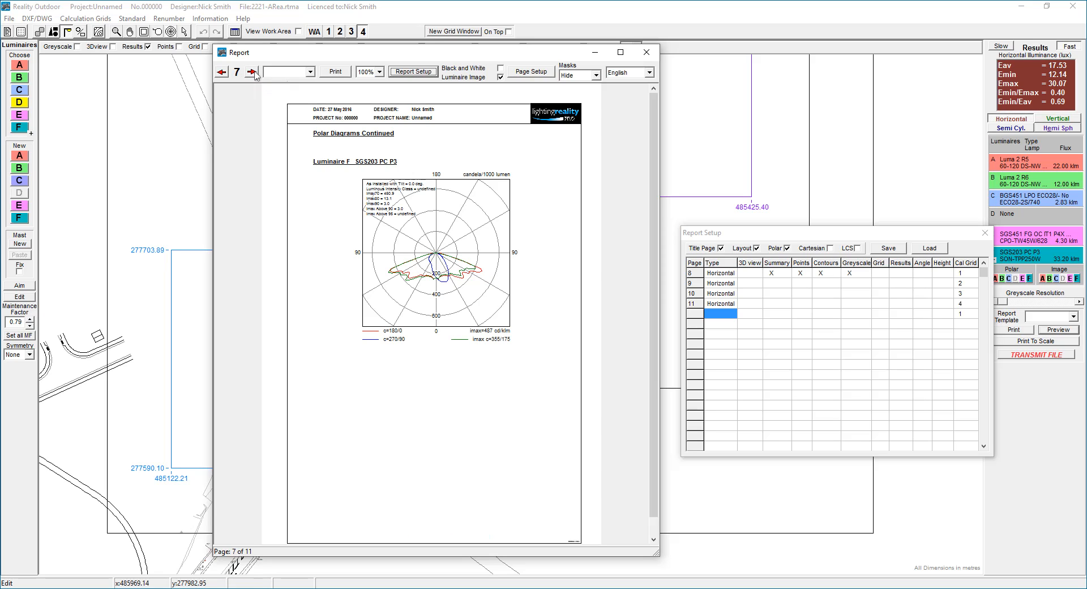
Step: Replace the polar diagrams with Cartesian diagrams and view the preceding report page
{"action": "left_click", "coordinate": [787, 248]}
{"action": "left_click", "coordinate": [830, 248]}
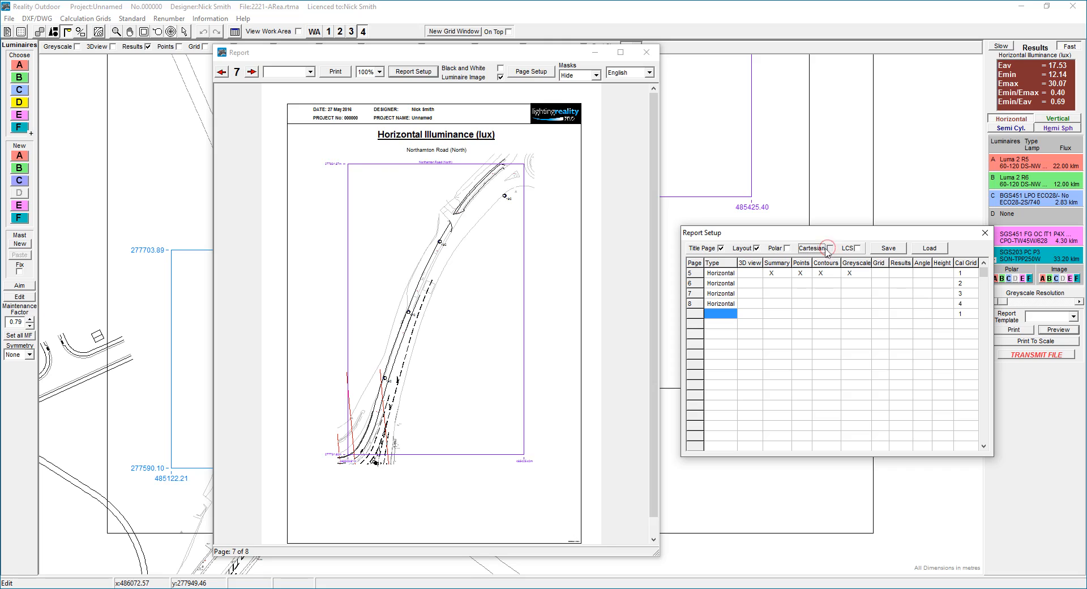
{"action": "left_click", "coordinate": [222, 72]}
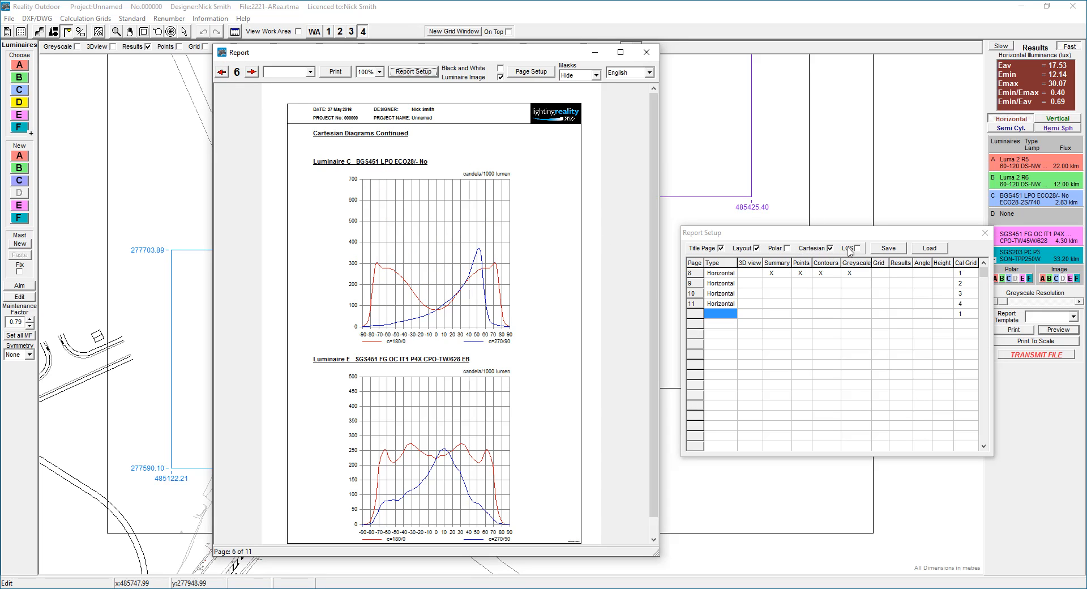
Step: Replace the Cartesian diagrams with the LCS graphs and view the first LCS page in the preview
{"action": "left_click", "coordinate": [830, 248]}
{"action": "left_click", "coordinate": [858, 248]}
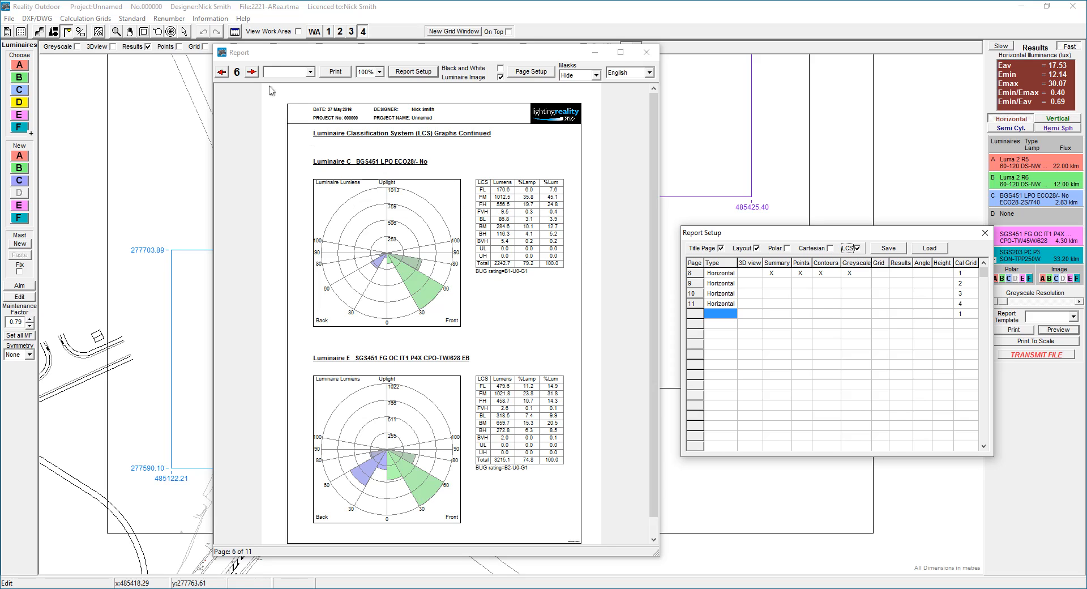
{"action": "left_click", "coordinate": [224, 75]}
{"action": "left_click", "coordinate": [222, 72]}
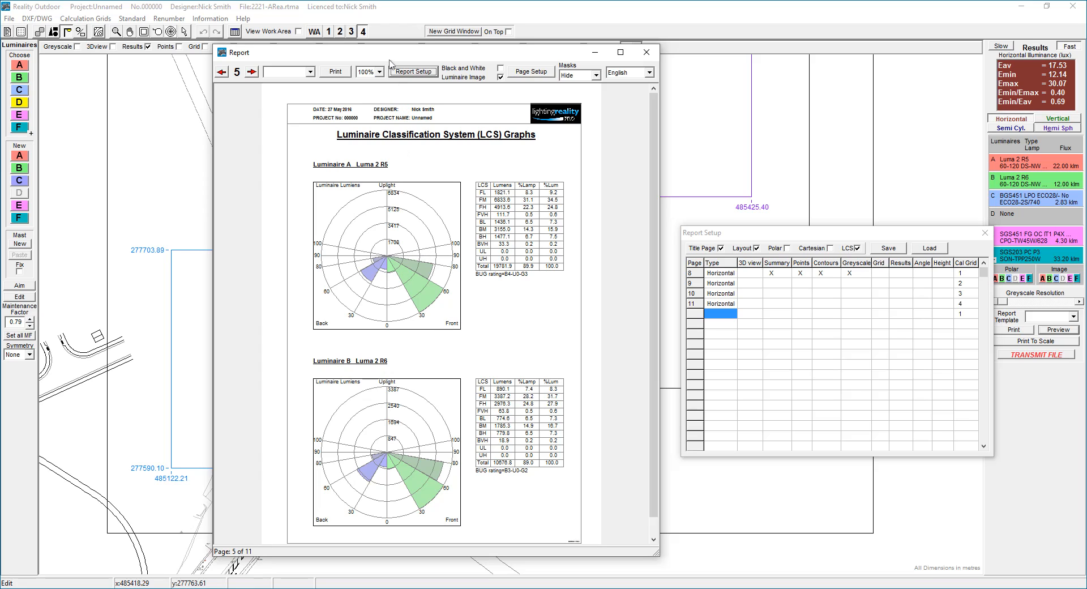
Step: Include the polar diagrams in the report setup alongside the LCS graphs
{"action": "left_click", "coordinate": [420, 73]}
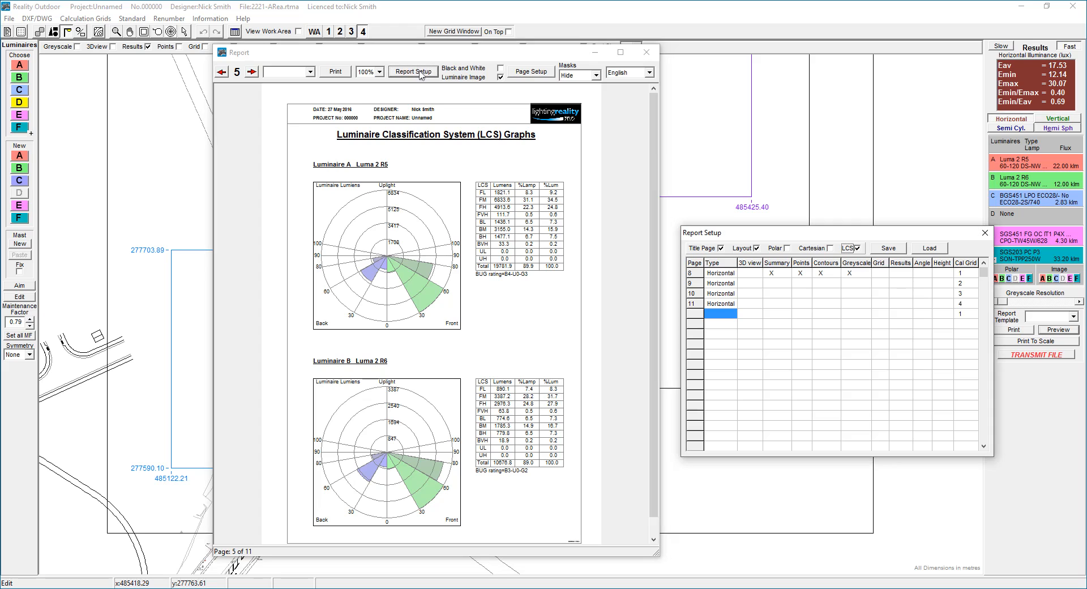
{"action": "left_click_drag", "start_coordinate": [790, 234], "coordinate": [528, 215]}
{"action": "left_click", "coordinate": [384, 230]}
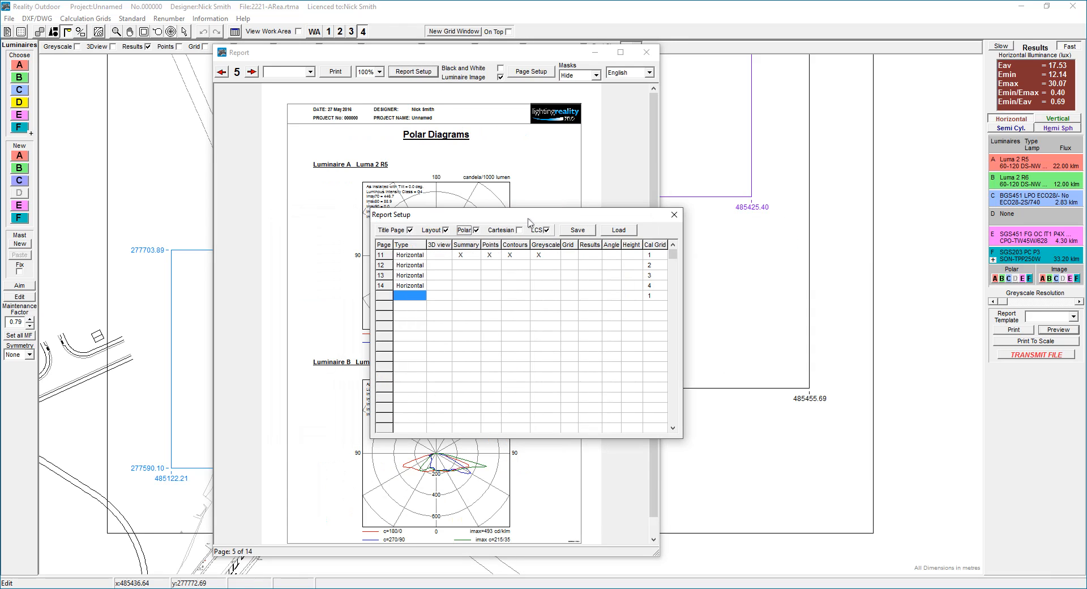
Step: Save the report setup as a template named "Defalut 4 grid template", close it and view the next report page
{"action": "left_click", "coordinate": [578, 229]}
{"action": "type", "text": "Defalut"}
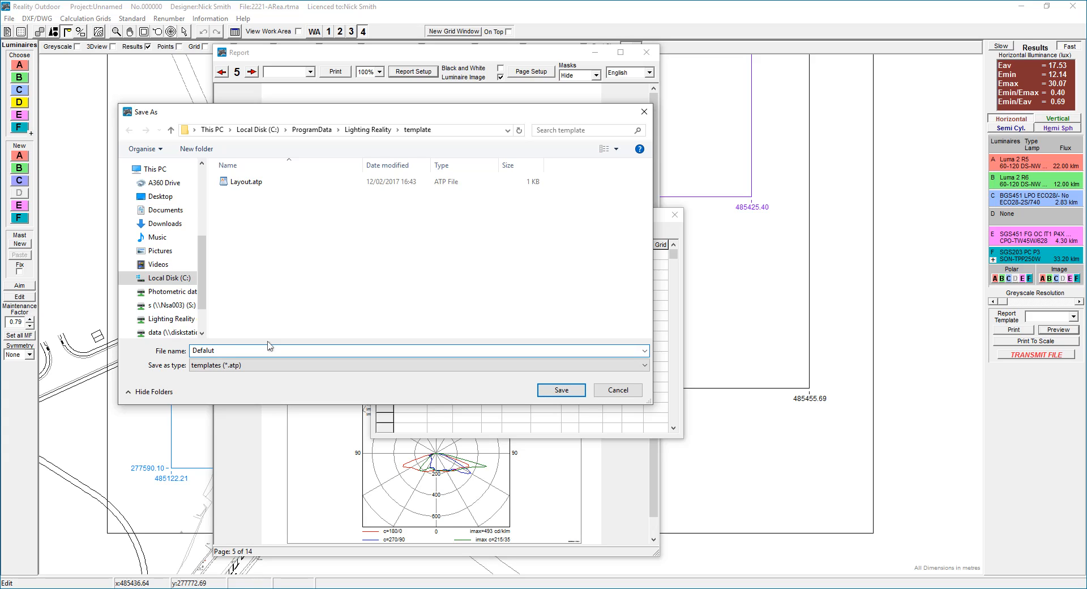
{"action": "type", "text": " 4 grid template"}
{"action": "key", "text": "Return"}
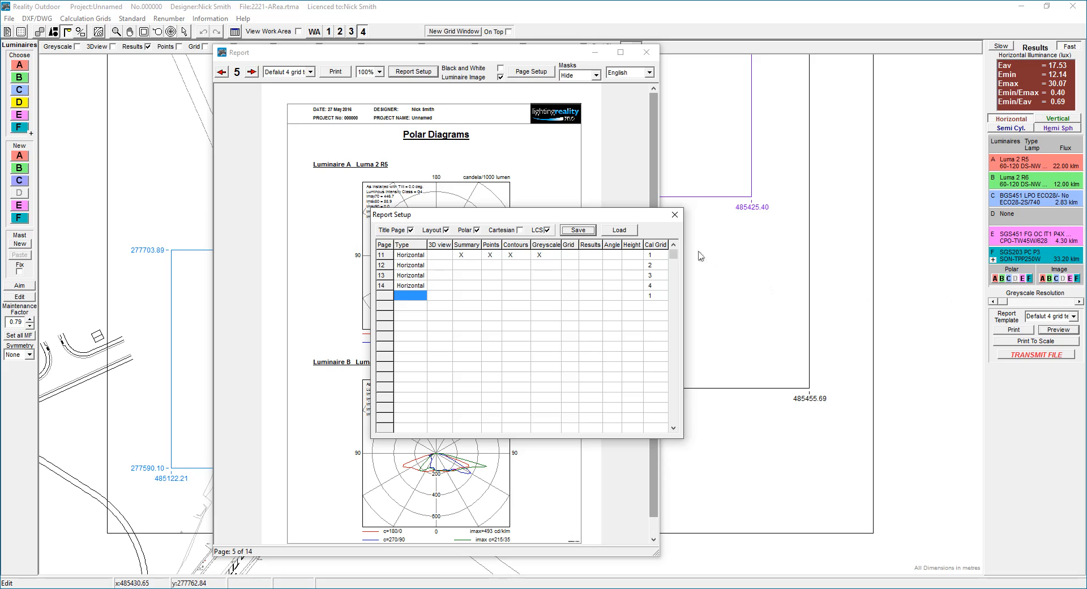
{"action": "left_click", "coordinate": [675, 215]}
{"action": "left_click", "coordinate": [252, 72]}
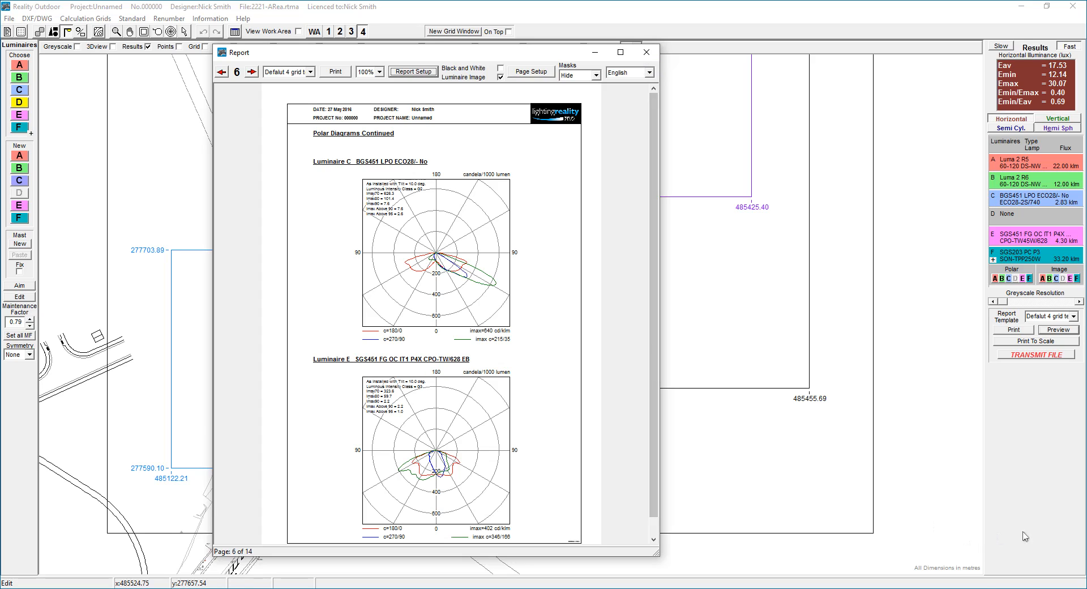
{"action": "left_click", "coordinate": [986, 583]}
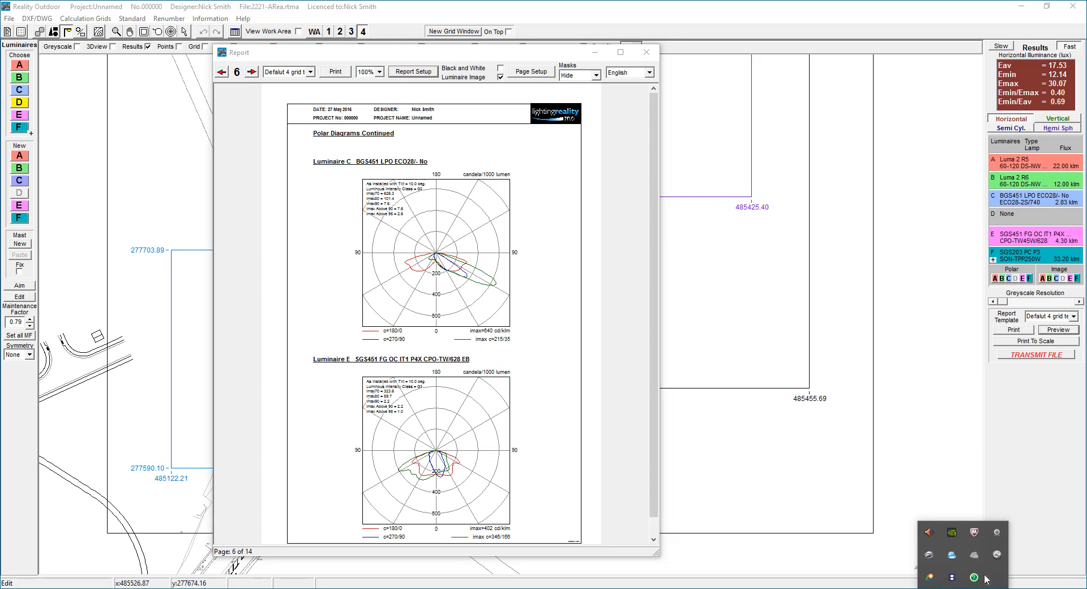
{"action": "left_click", "coordinate": [952, 581]}
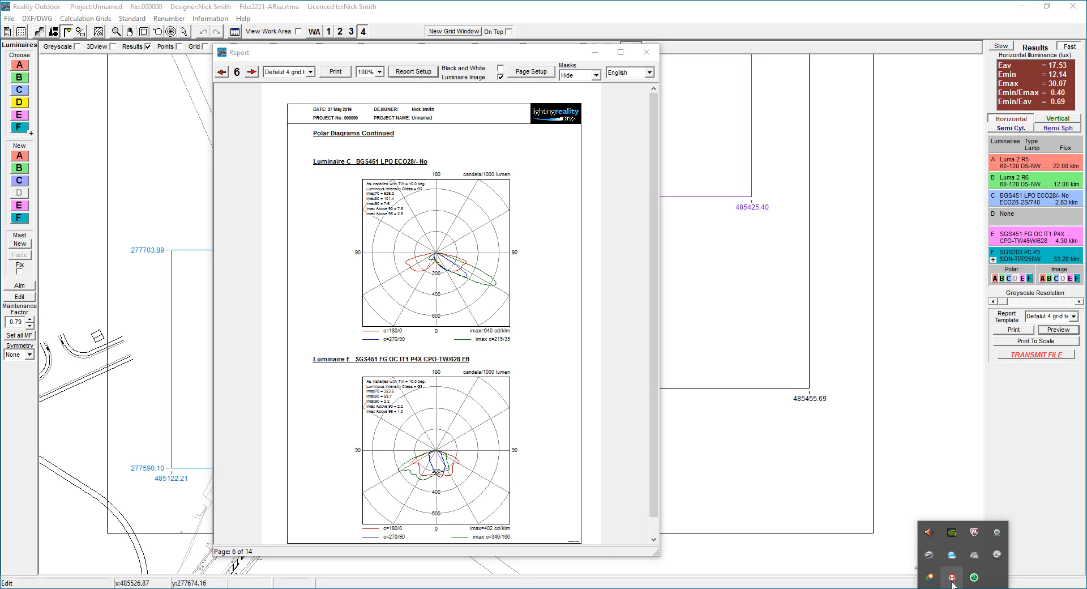